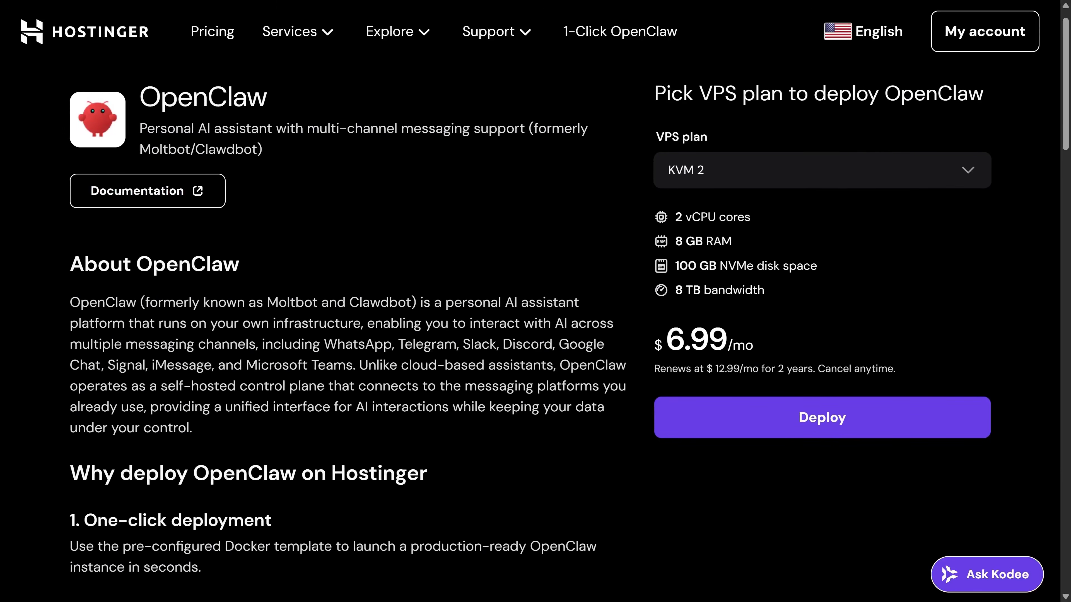
Step: Choose the KVM 1 VPS plan for OpenClaw and start its deployment order
scroll(535, 320, down, 1)
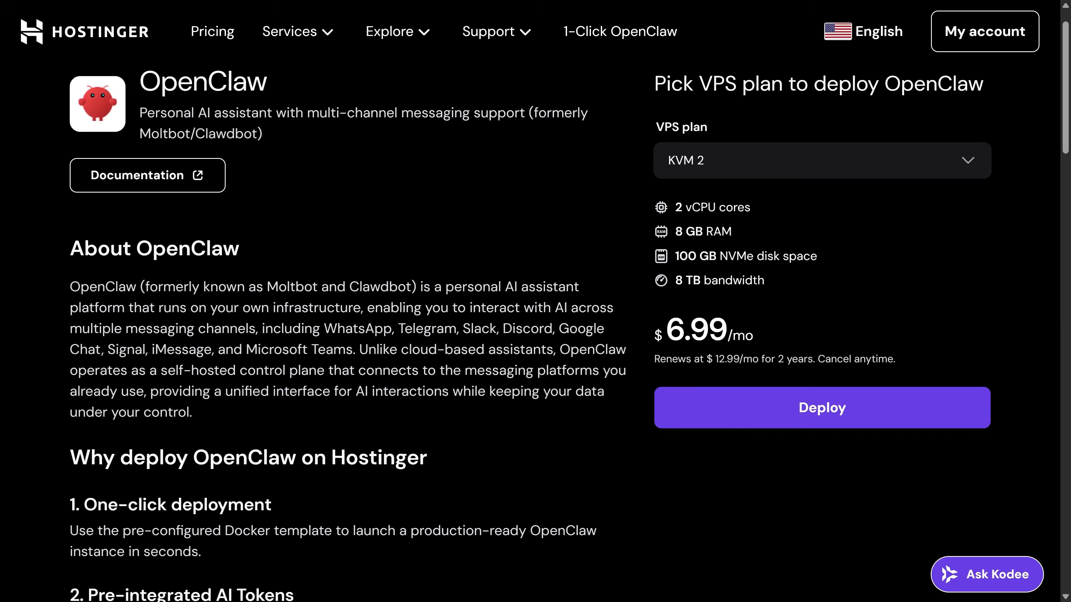
scroll(346, 320, down, 1)
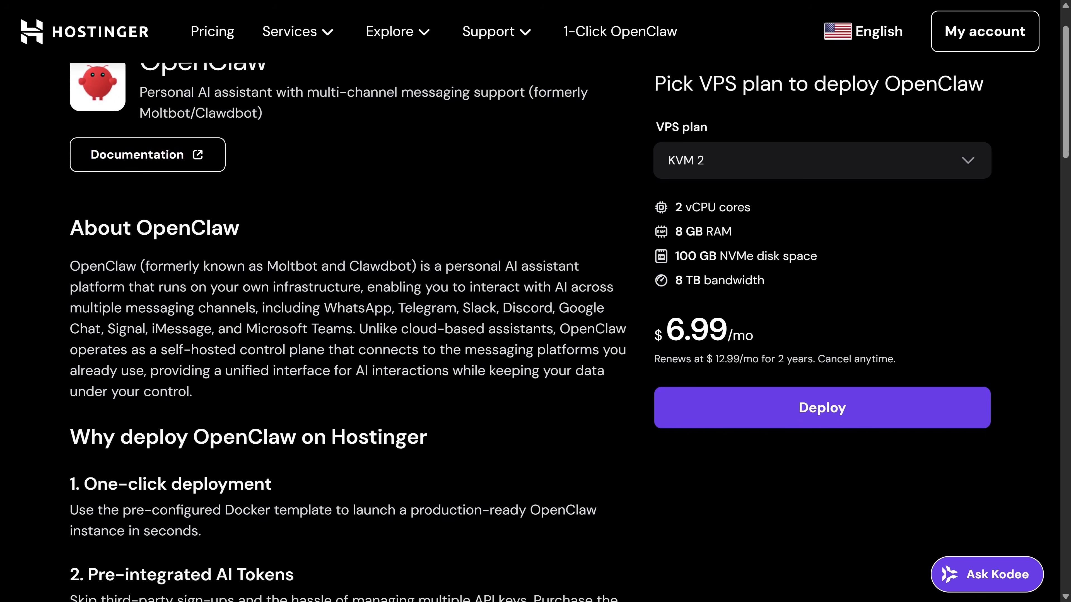
scroll(346, 320, down, 1)
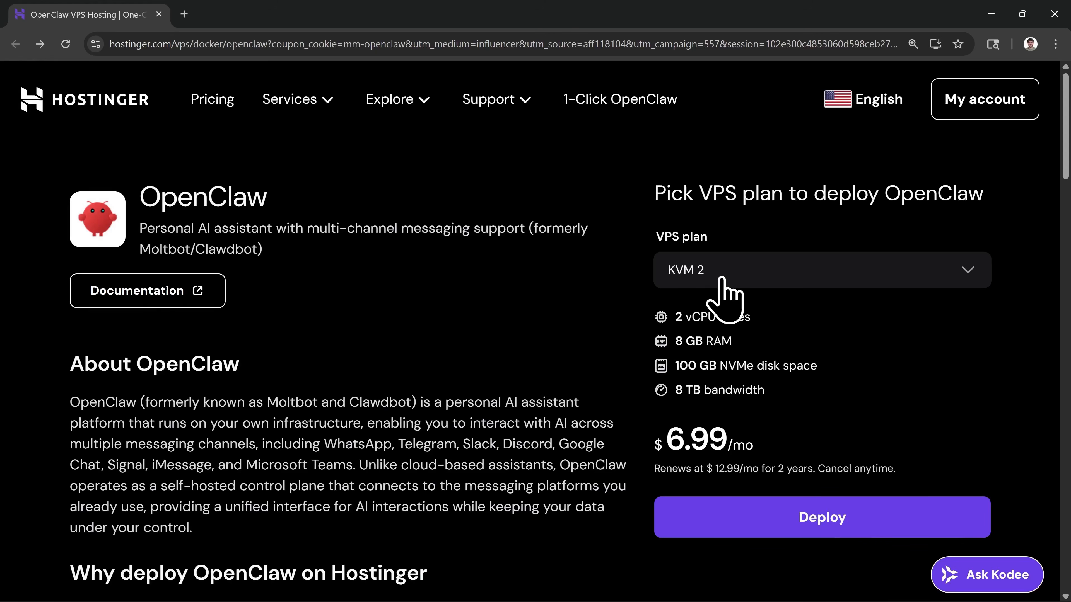
click(697, 283)
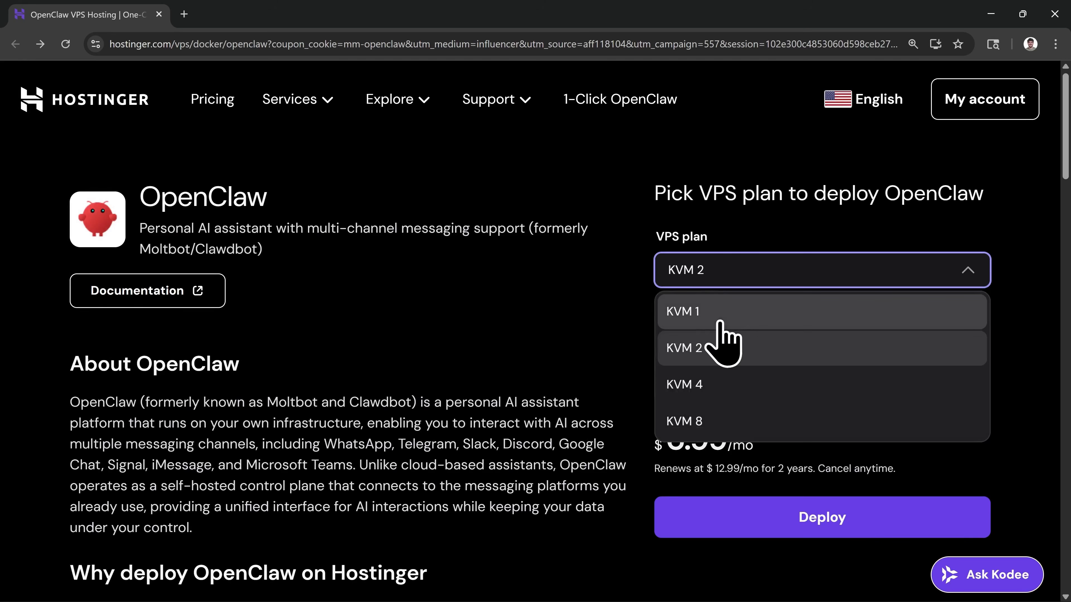
click(720, 323)
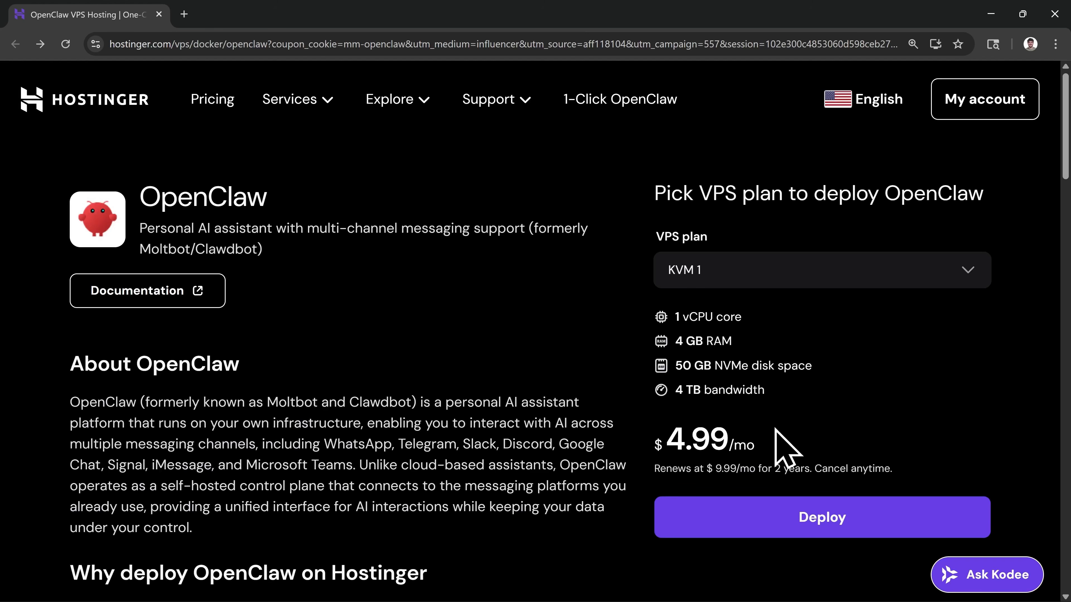
click(824, 532)
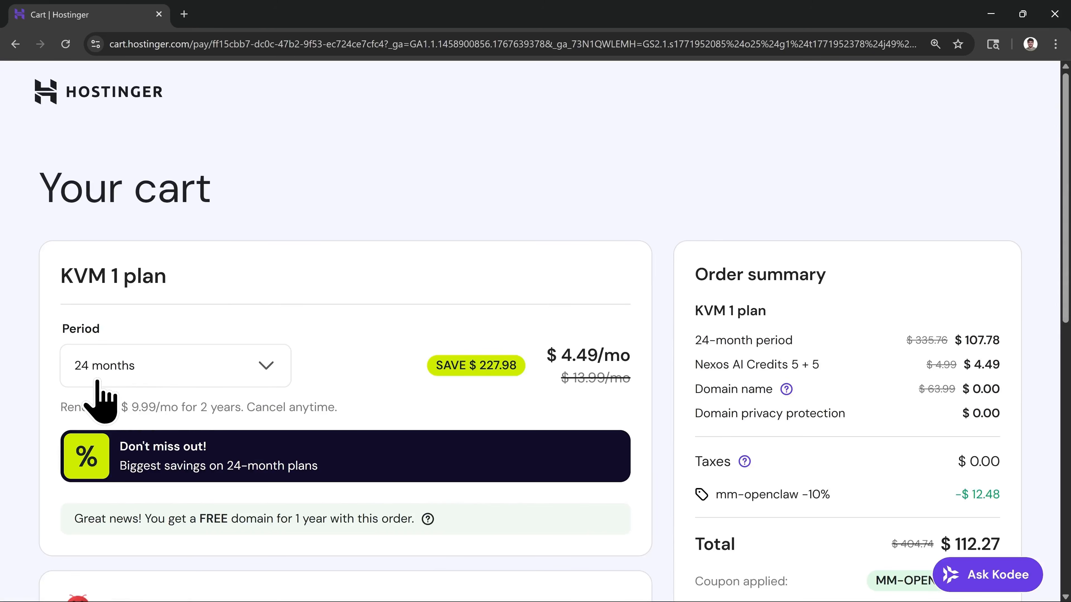
Step: Set the KVM 1 plan period to 12 months and deselect the Ready to use AI add-on
click(113, 380)
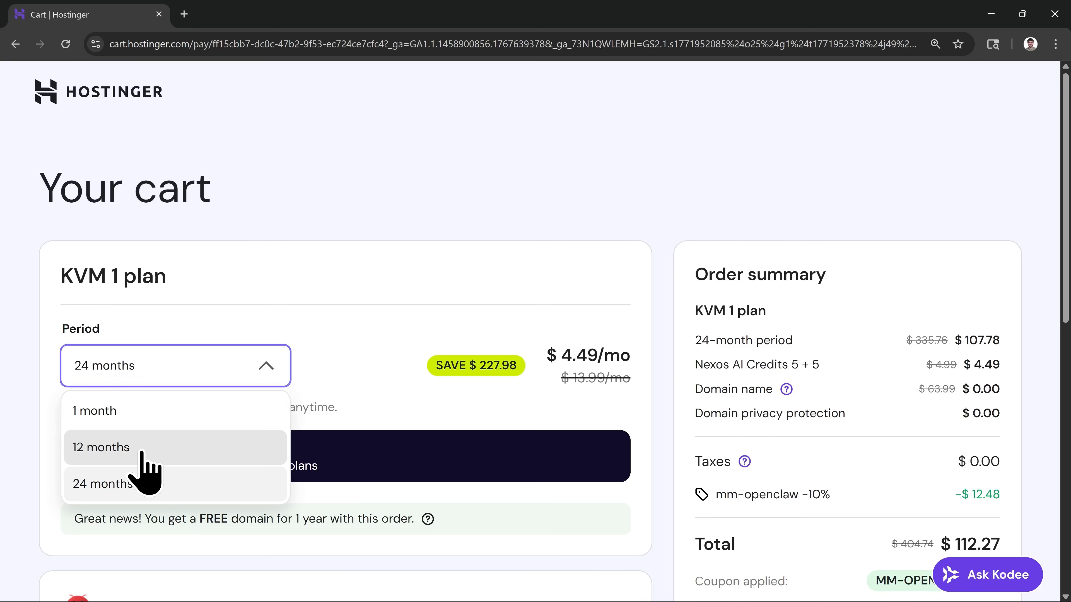
click(141, 453)
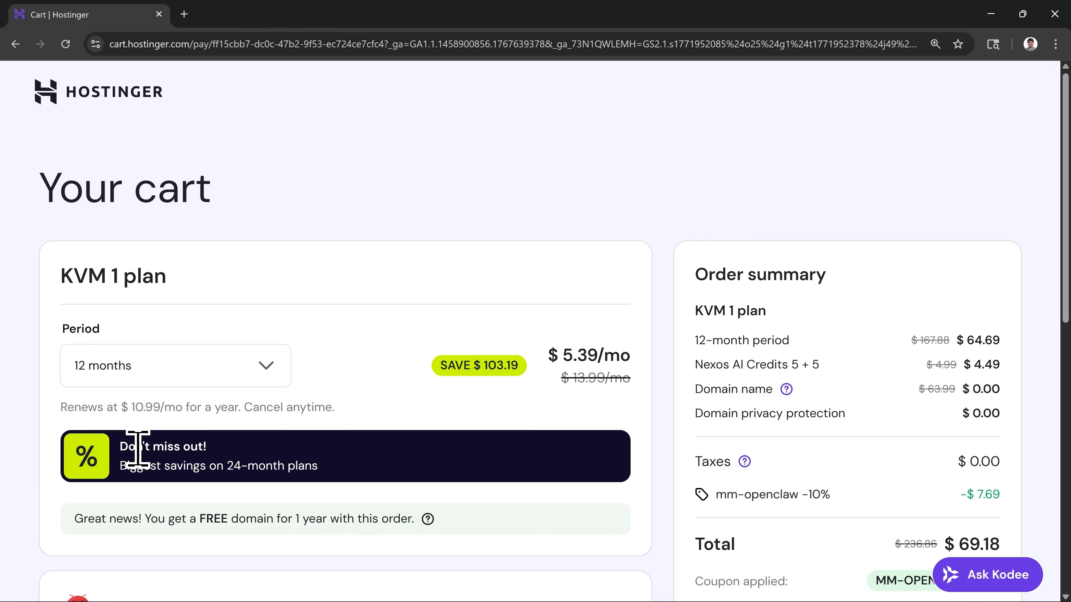
scroll(138, 449, down, 7)
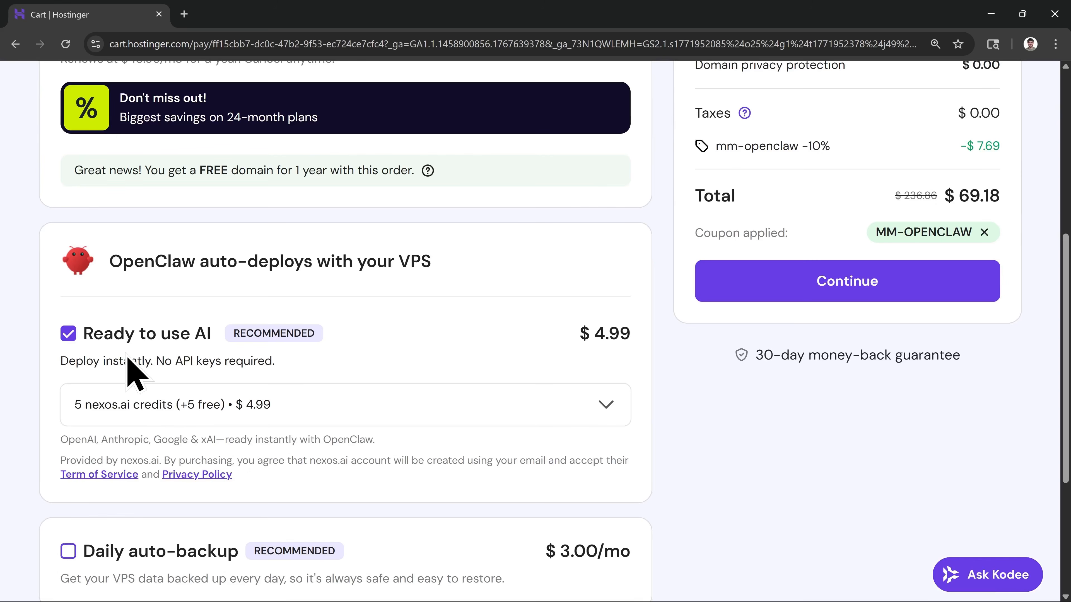
click(70, 339)
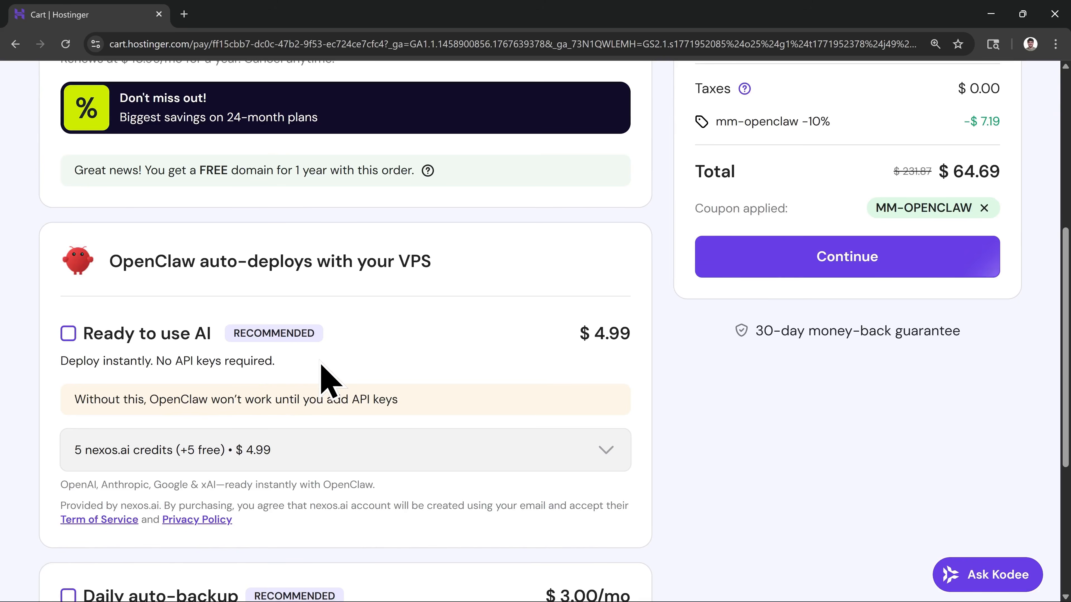
Step: Look over the backup and server location options in the cart and continue with the order
scroll(327, 381, down, 5)
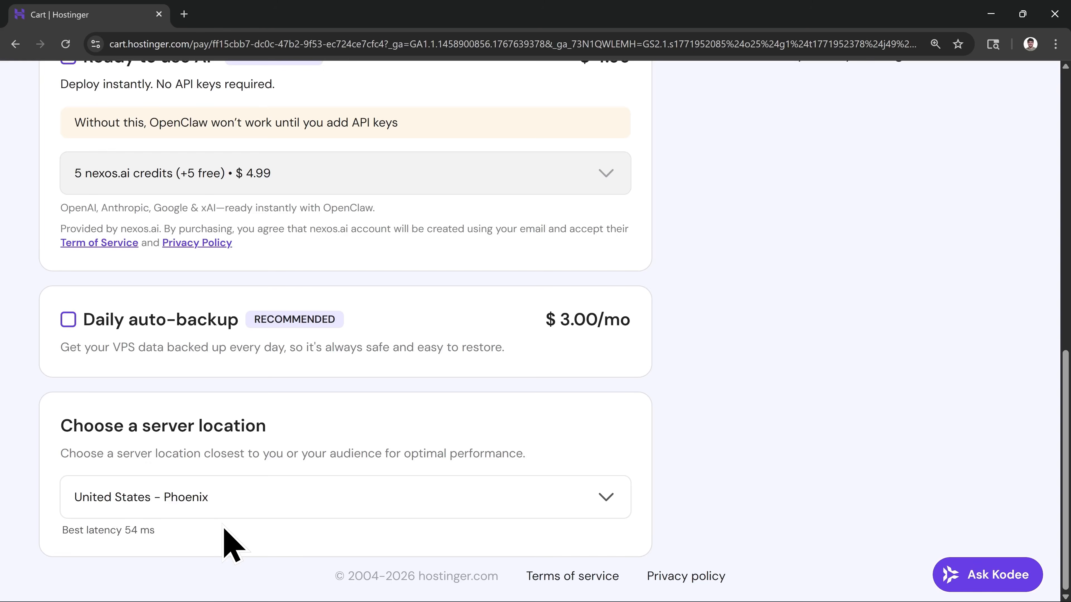
scroll(792, 460, up, 5)
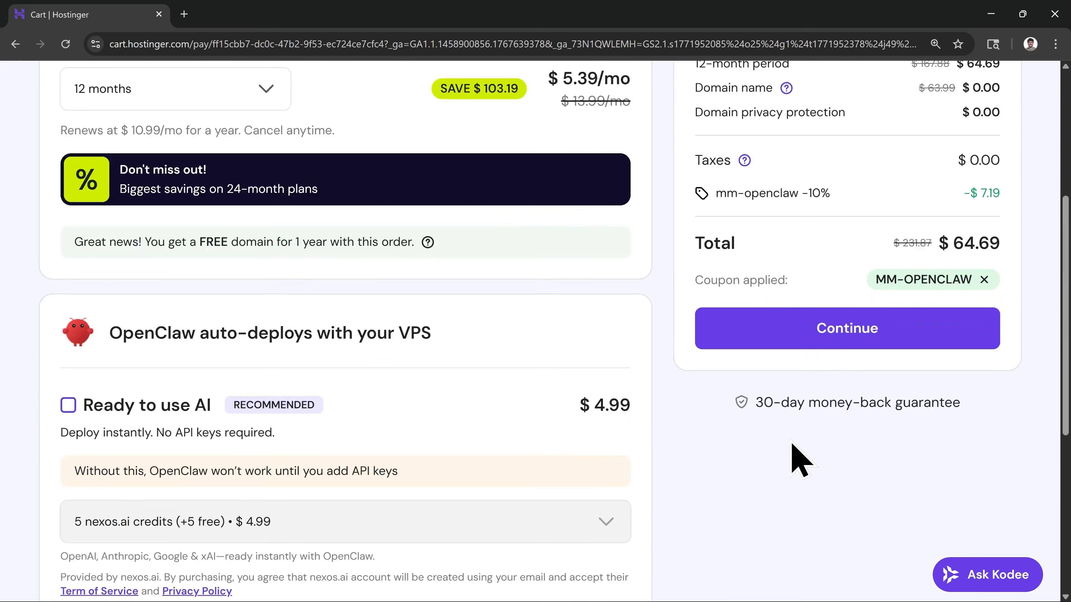
scroll(792, 447, up, 2)
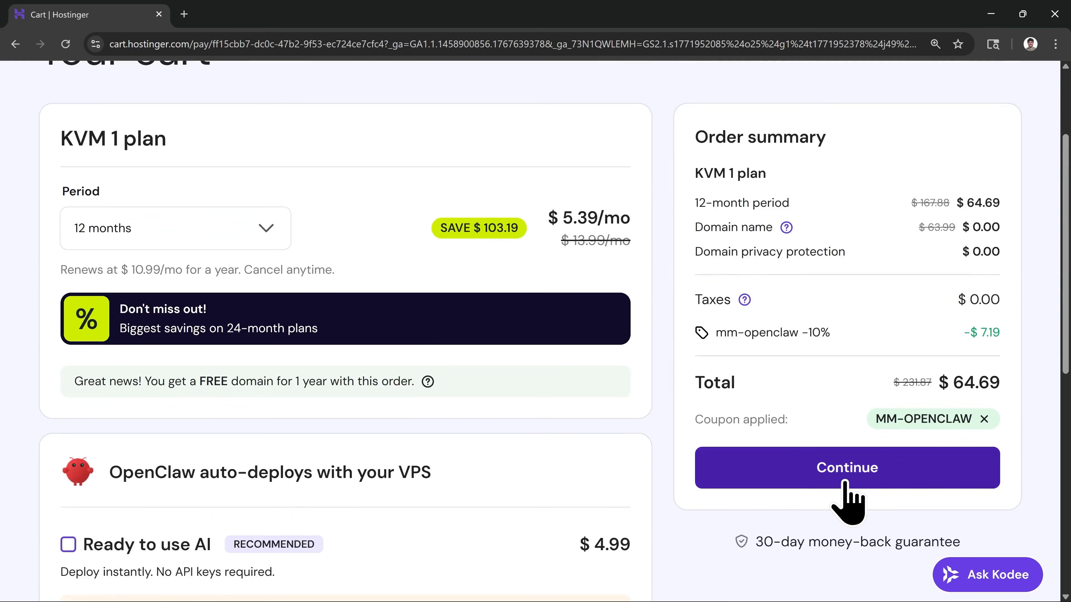
click(846, 479)
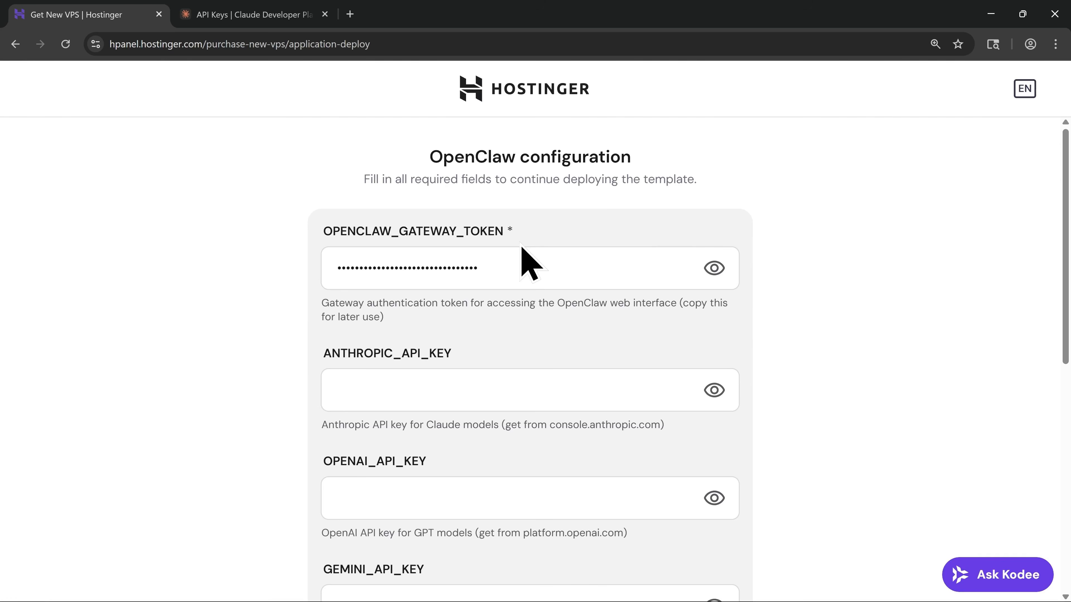
Step: Reveal and select the OpenClaw gateway token to save a copy, hide it again, and deploy the configured template
click(713, 268)
drag(581, 271, 337, 268)
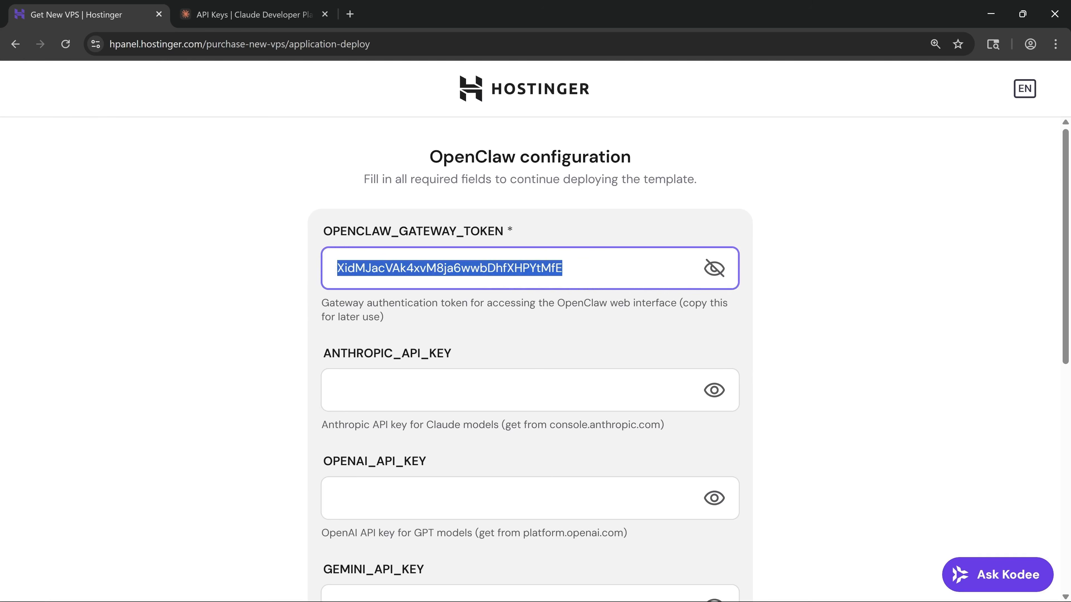
key(alt+Tab)
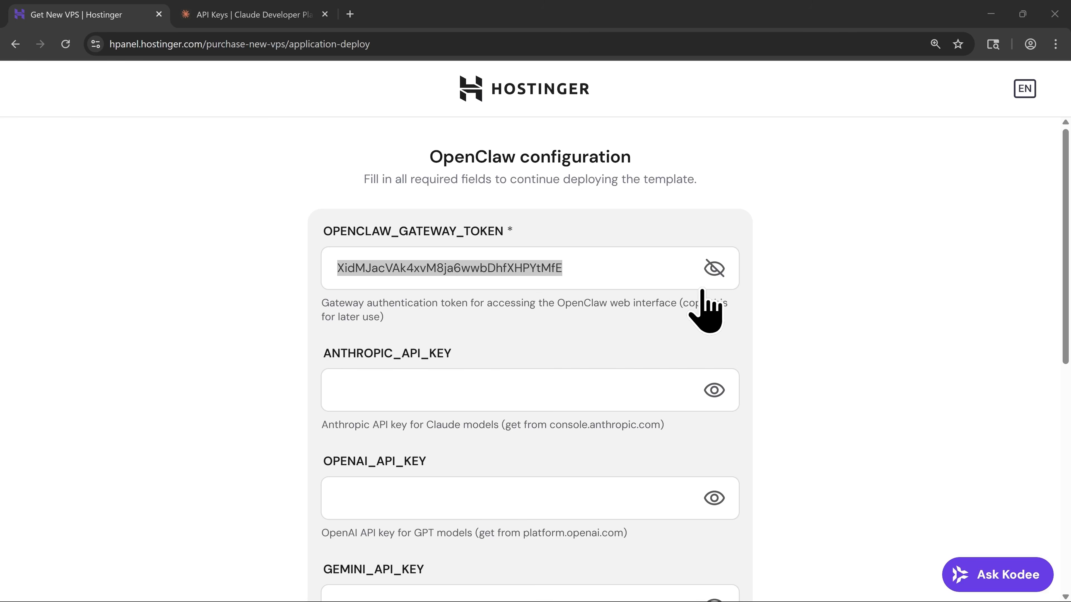
click(714, 270)
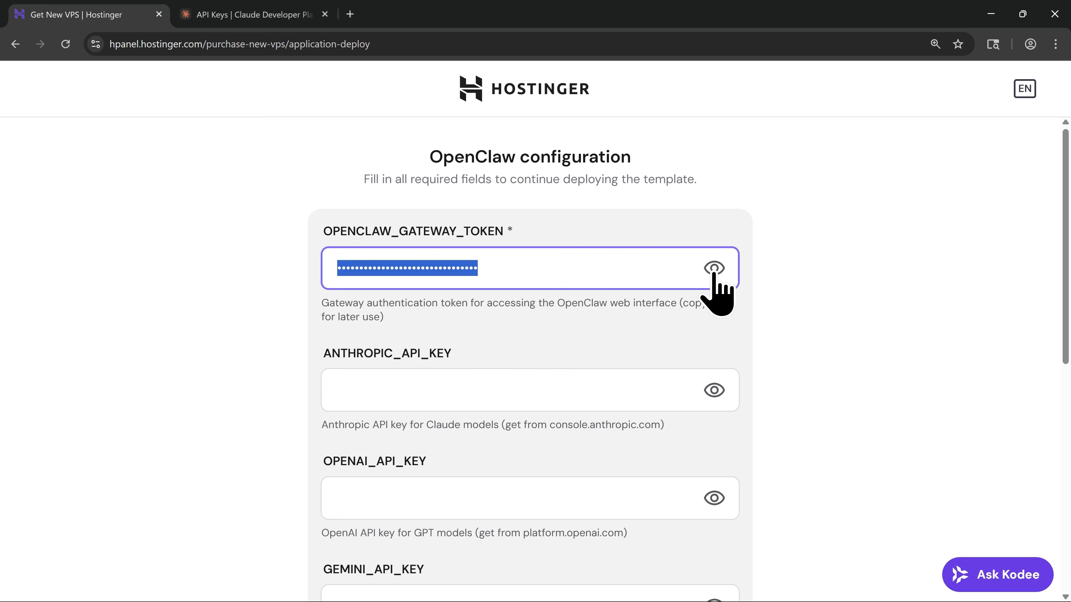
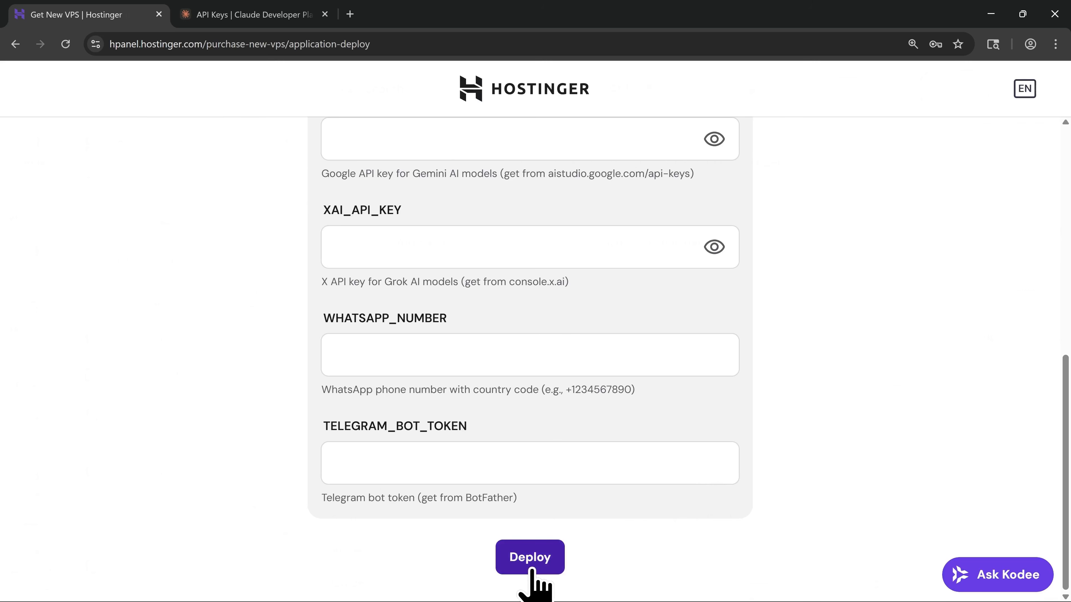
click(530, 558)
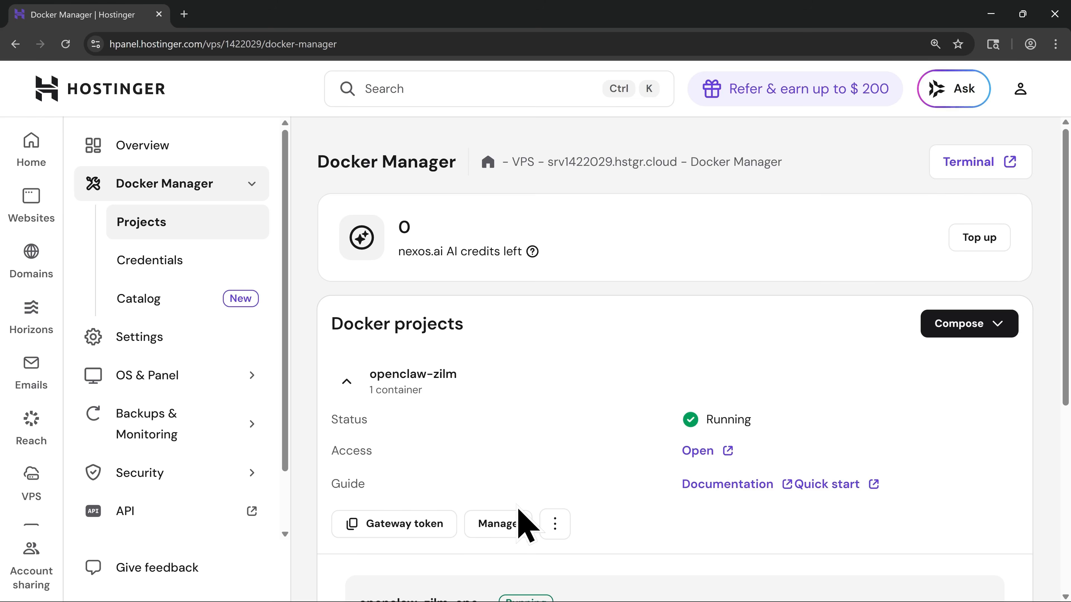
Step: Open the openclaw-zilm project for management and review its environment variables
click(498, 525)
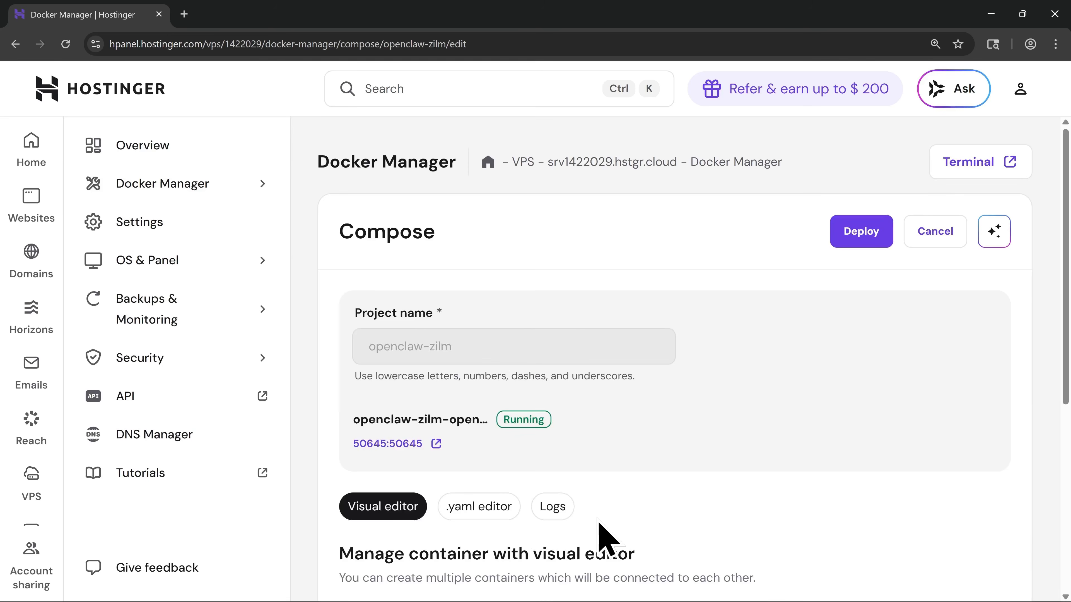
scroll(625, 521, down, 5)
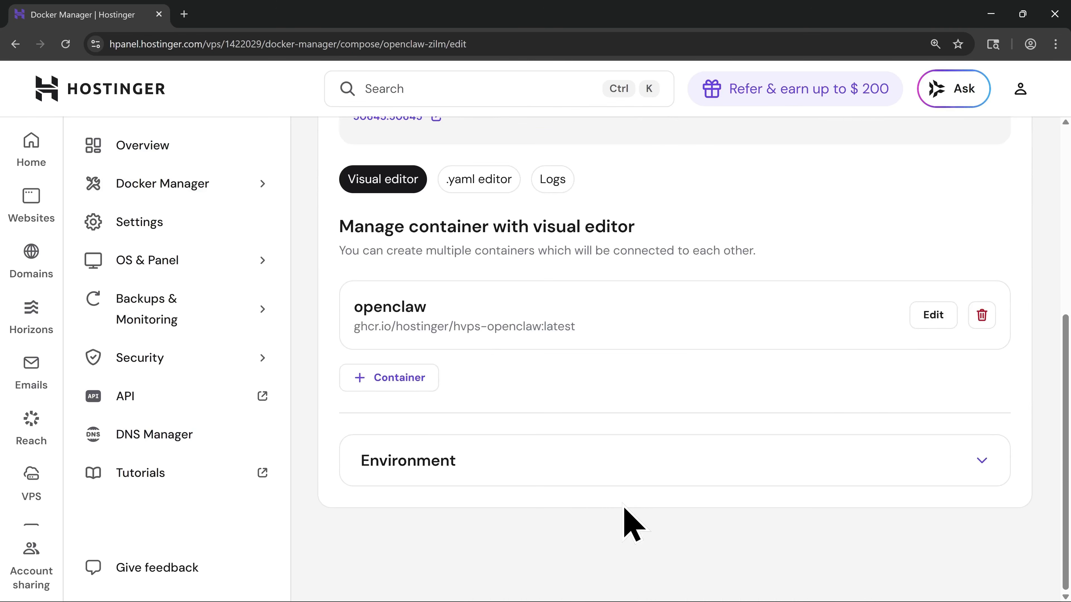
click(476, 471)
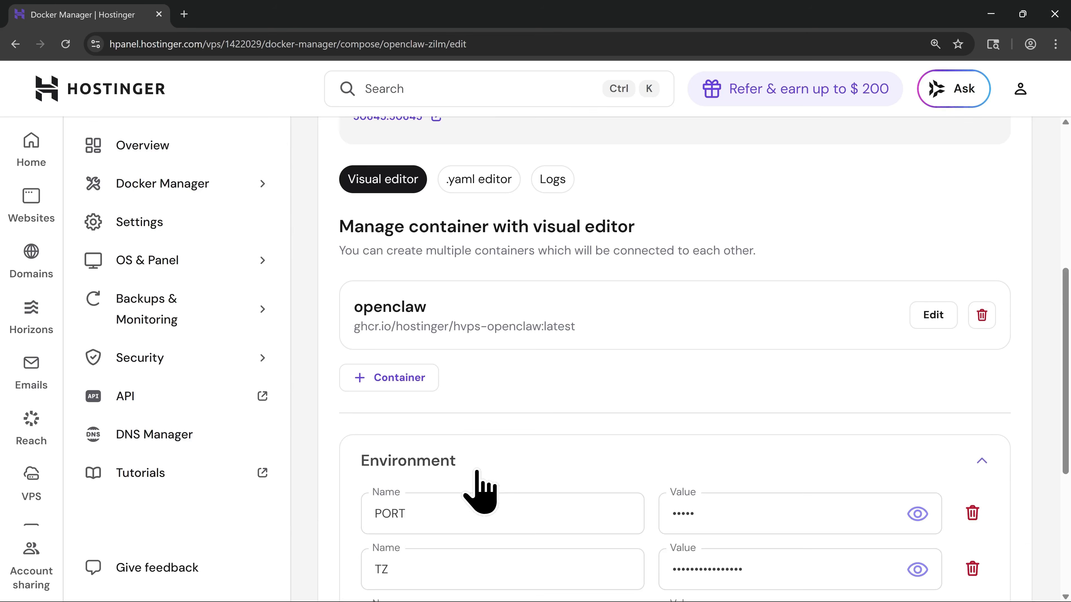
scroll(649, 467, down, 3)
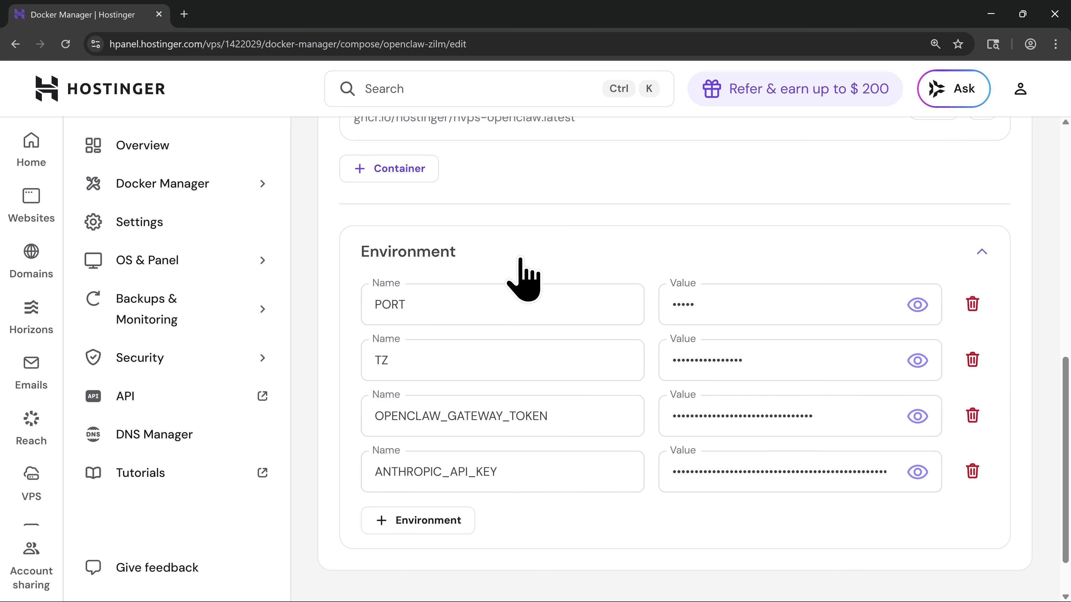
Step: Open the running container's 50645 web address and log in to OpenClaw with the gateway token
scroll(521, 279, up, 8)
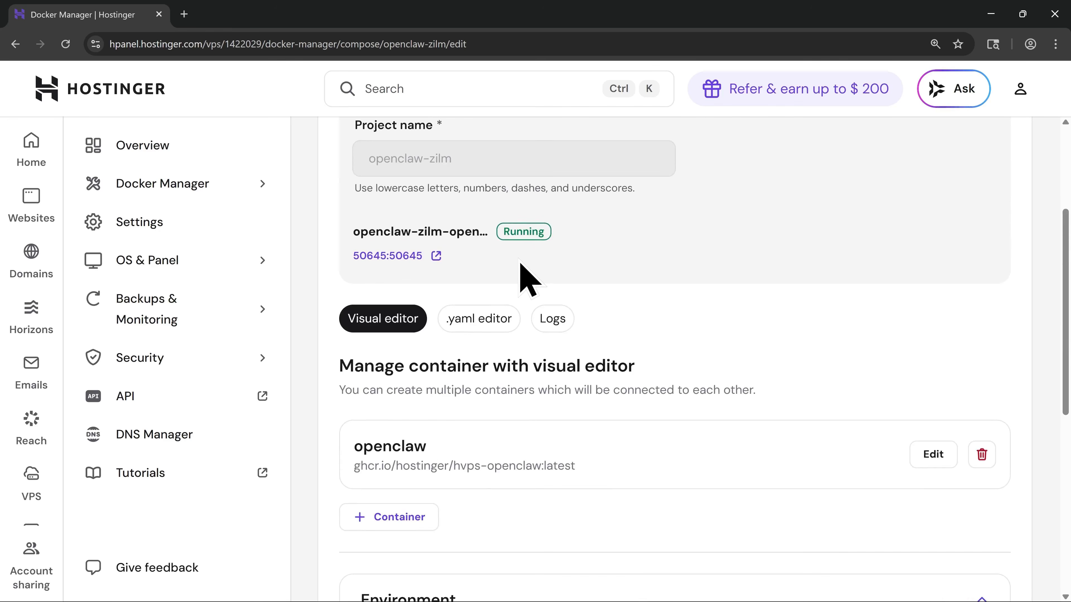
click(388, 258)
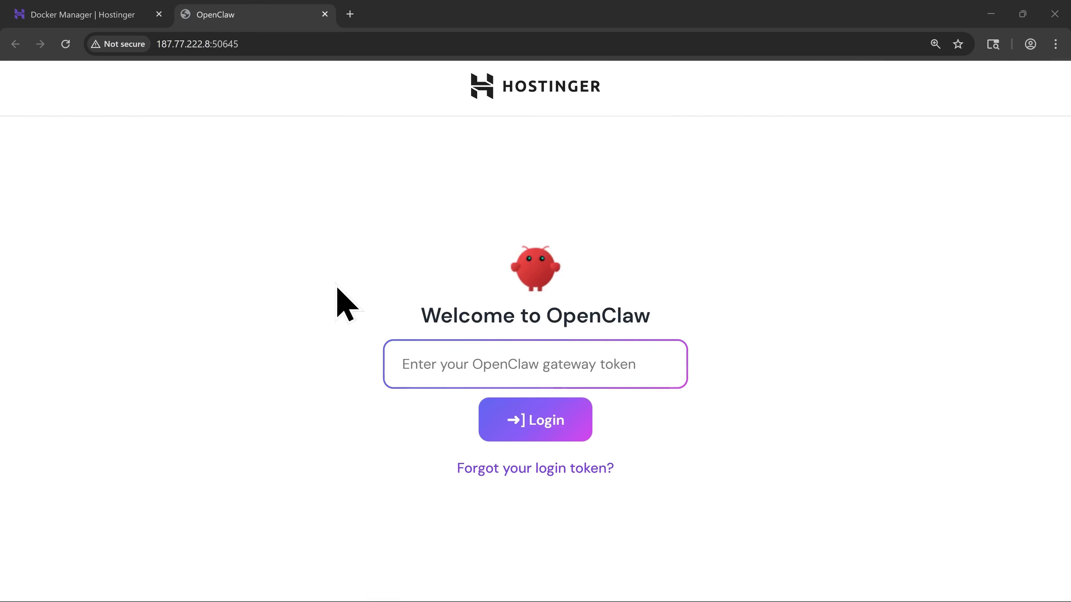
click(416, 361)
key(ctrl+v)
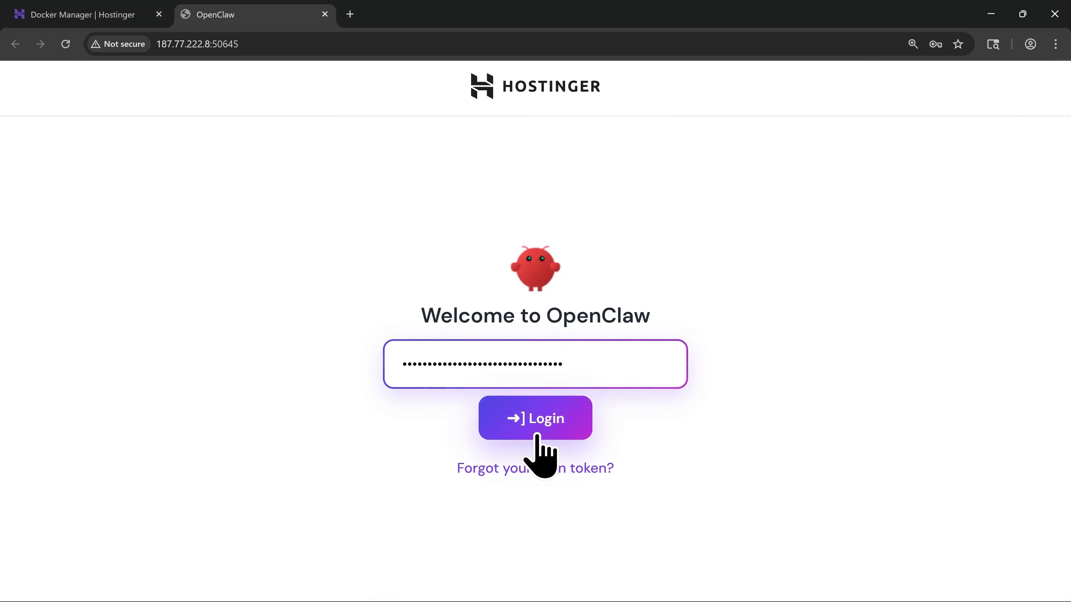
click(538, 435)
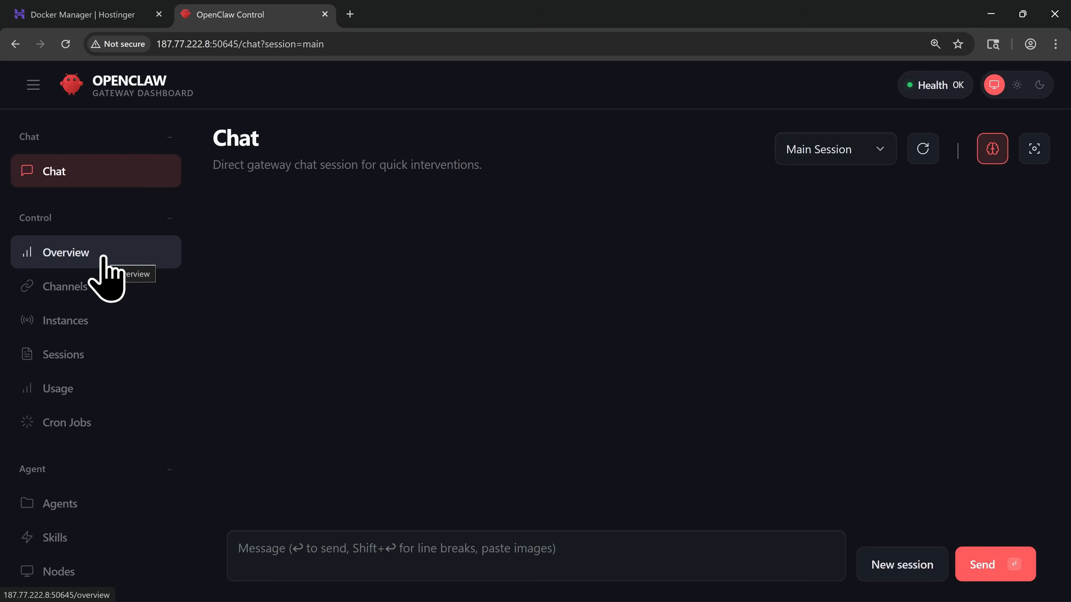
Step: Check the gateway token in the dashboard's Overview and connect to the gateway
click(107, 278)
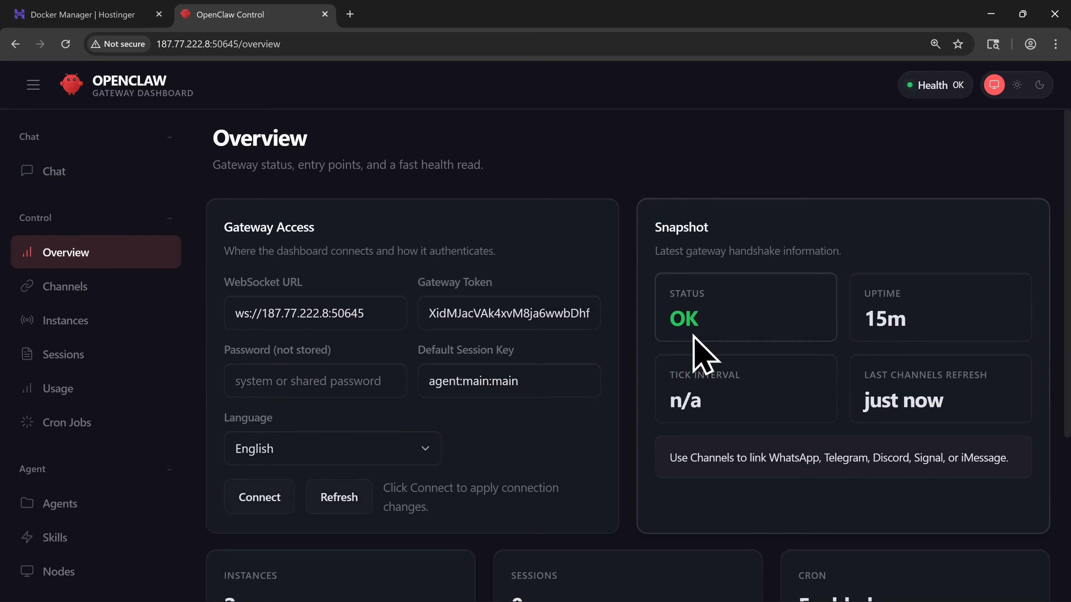
double_click(495, 314)
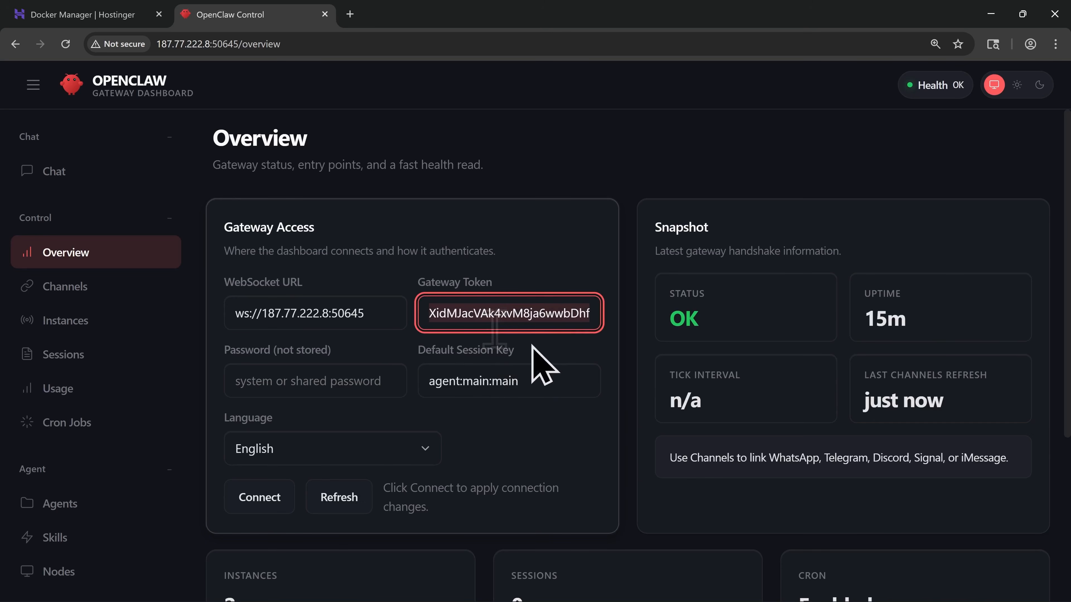
click(260, 508)
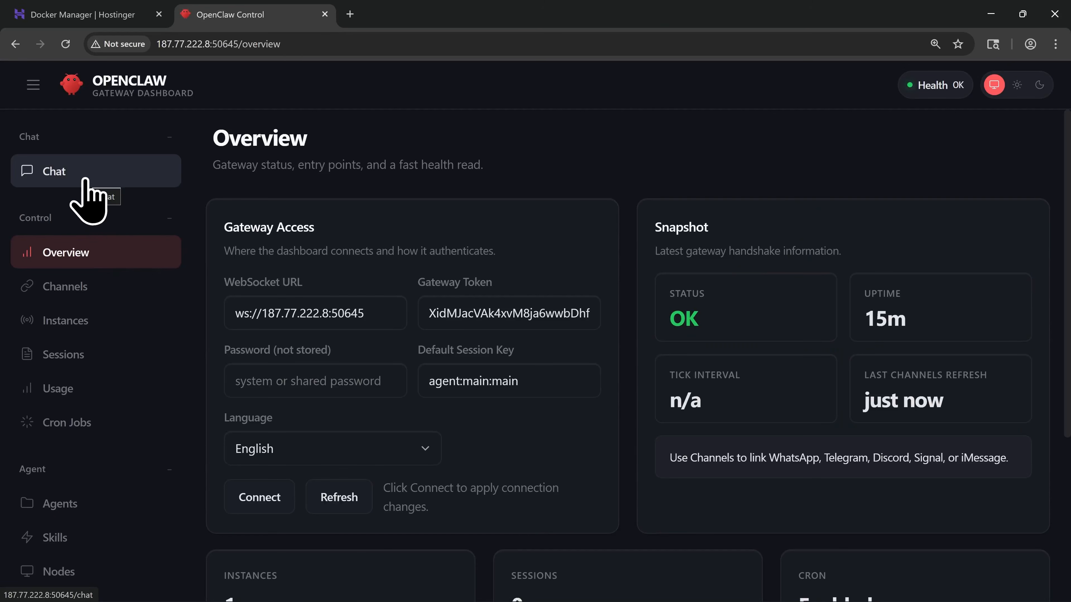
Step: Send the chat message "Let's set up Telegram!" to the assistant in the main session
click(85, 180)
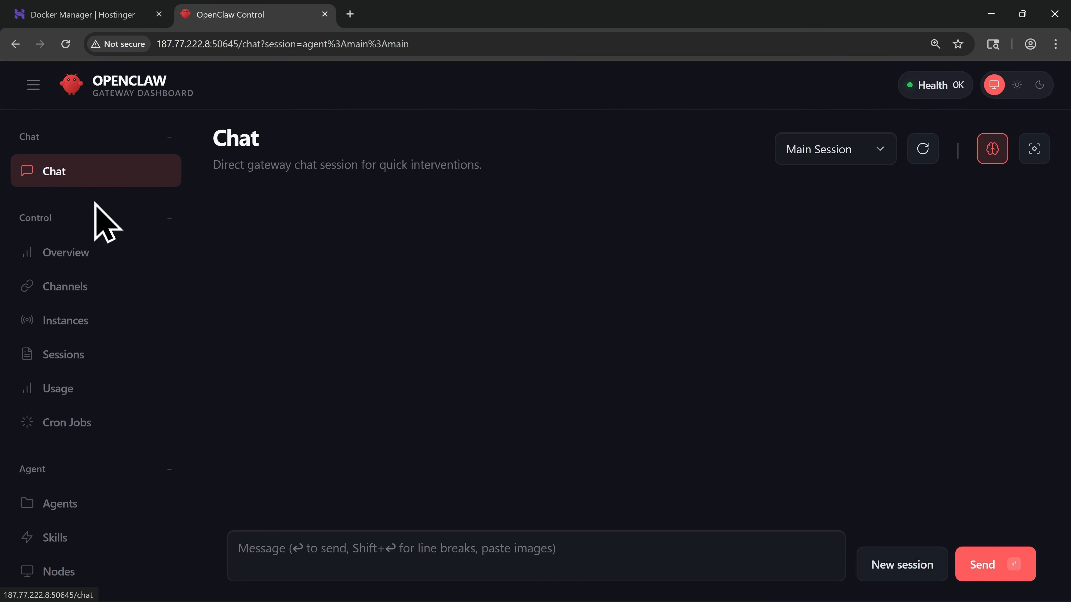
click(274, 540)
text(Let's set up)
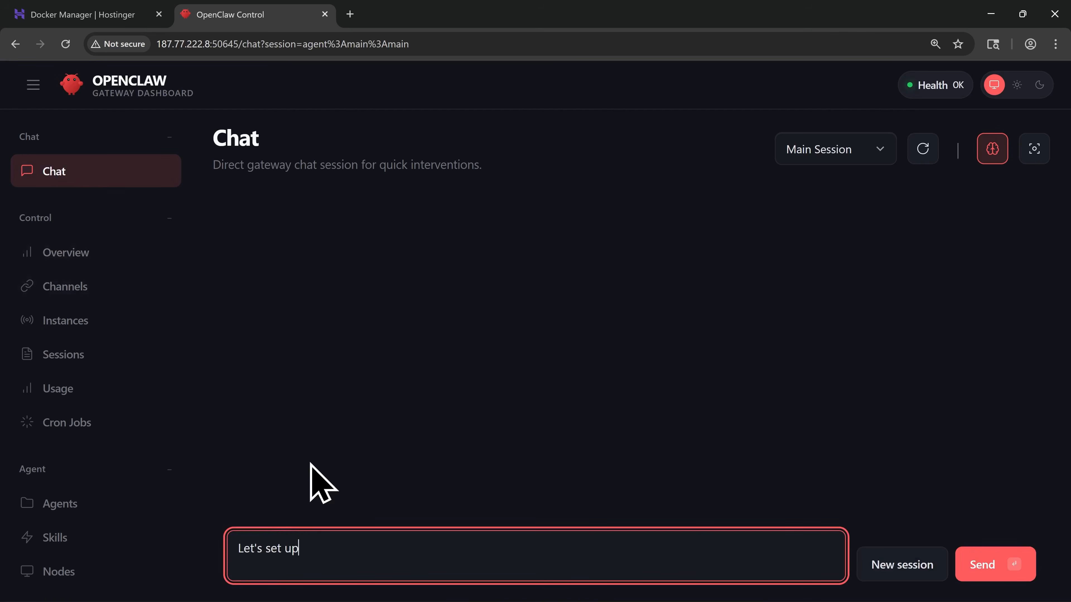
text( Telegram!)
key(Return)
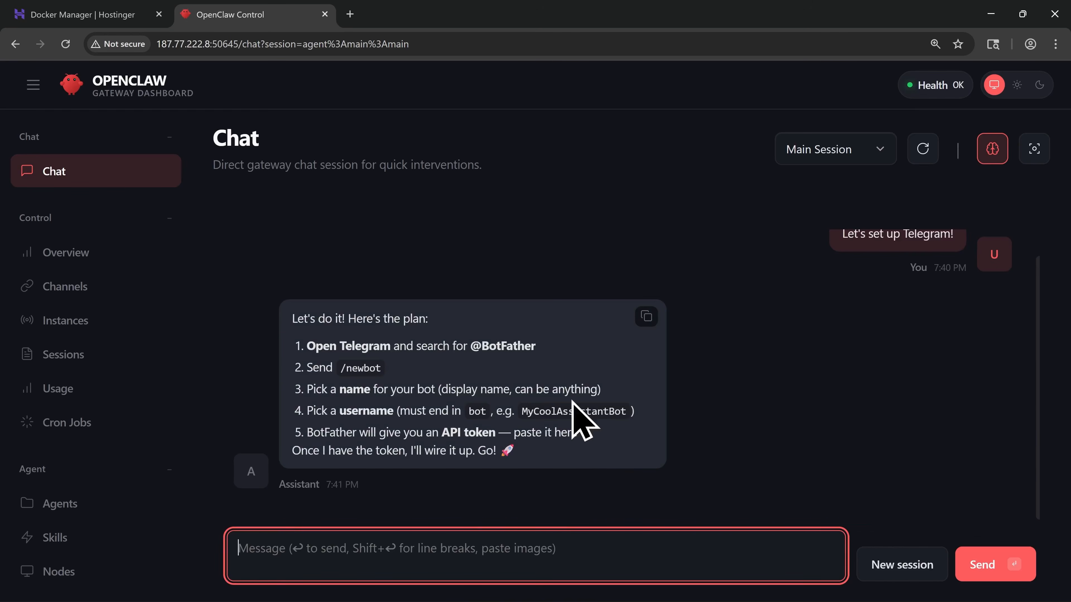
drag(546, 347, 310, 342)
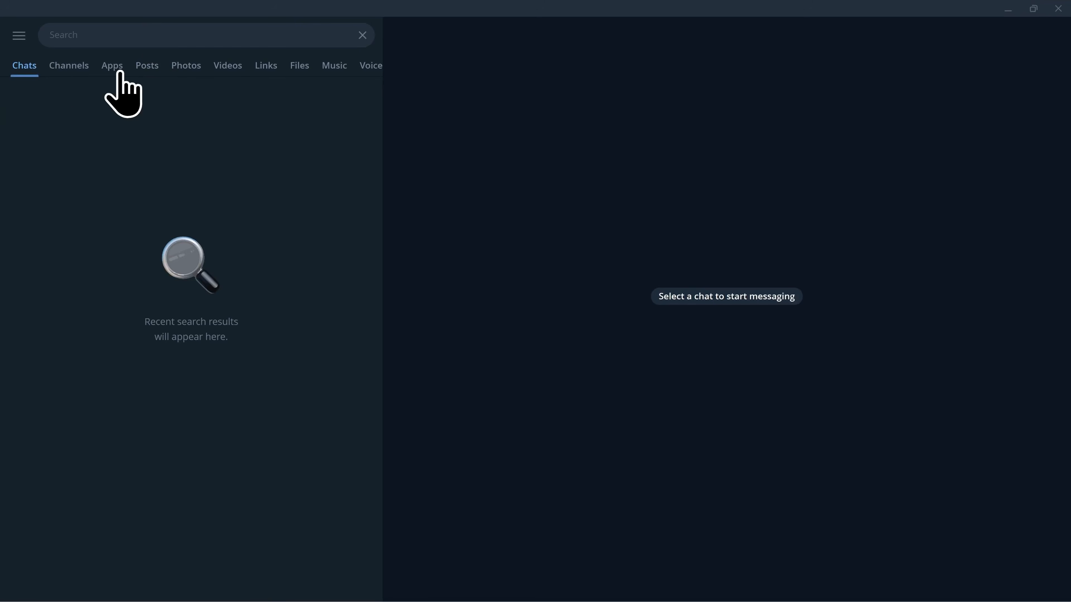
text(@BotFather)
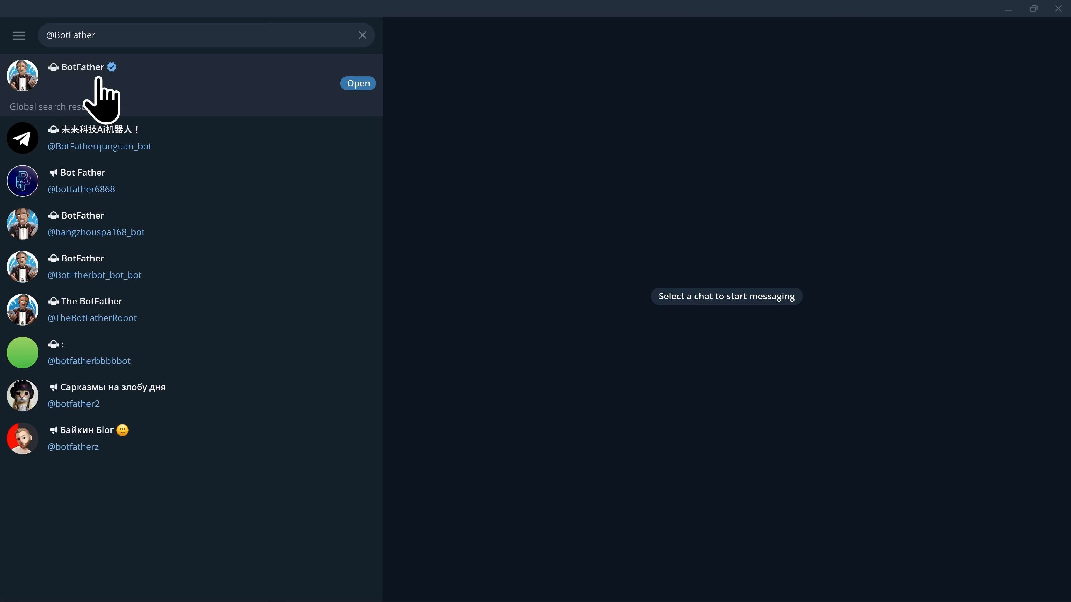
Step: Start a chat with the verified BotFather and create a new bot with /newbot, supplying its display name and username
click(98, 79)
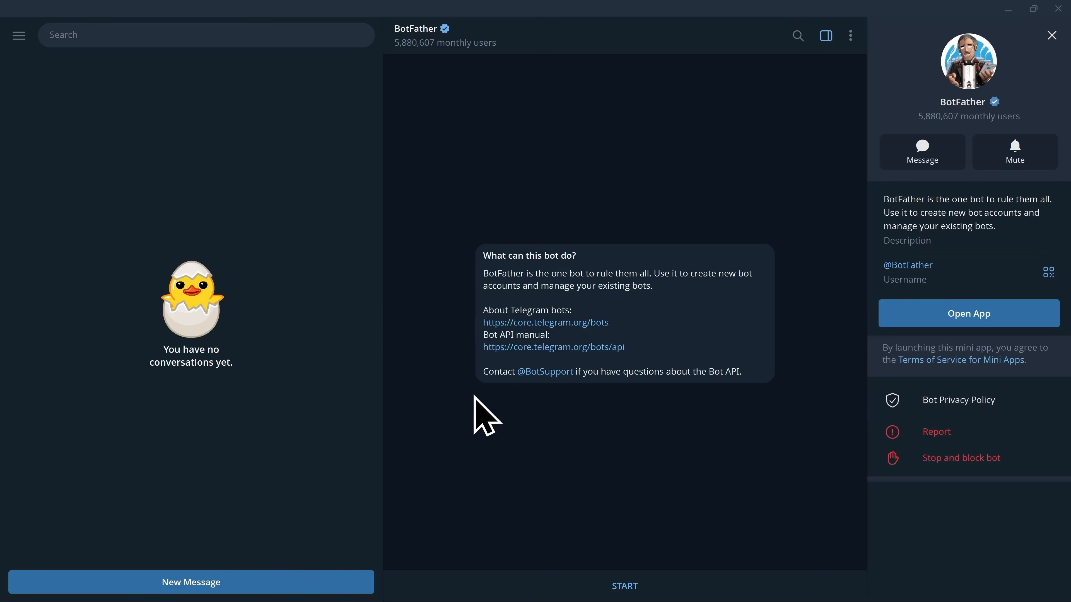
click(626, 586)
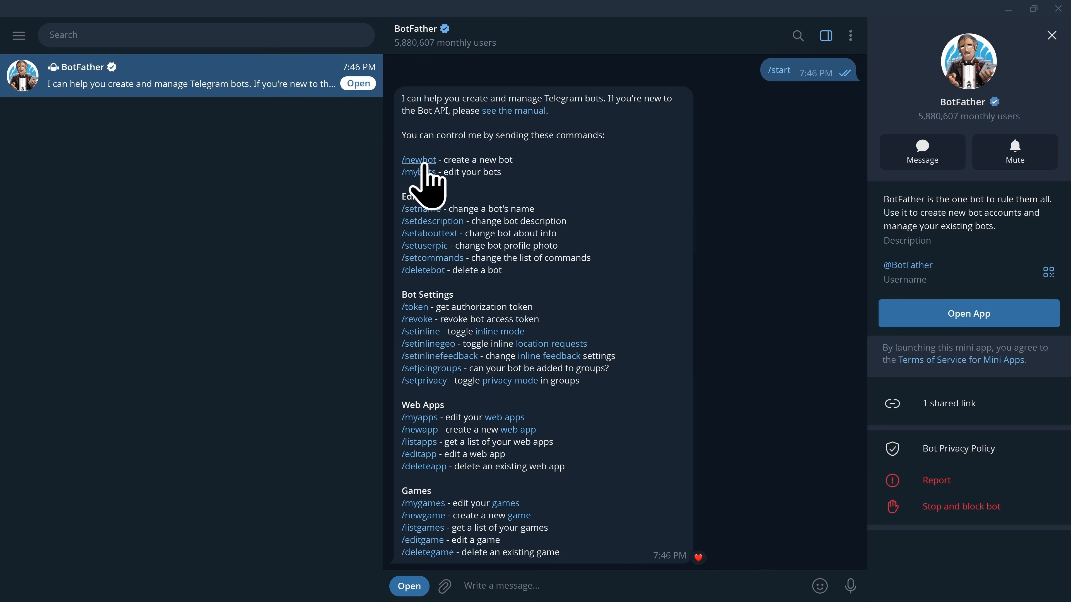
click(418, 160)
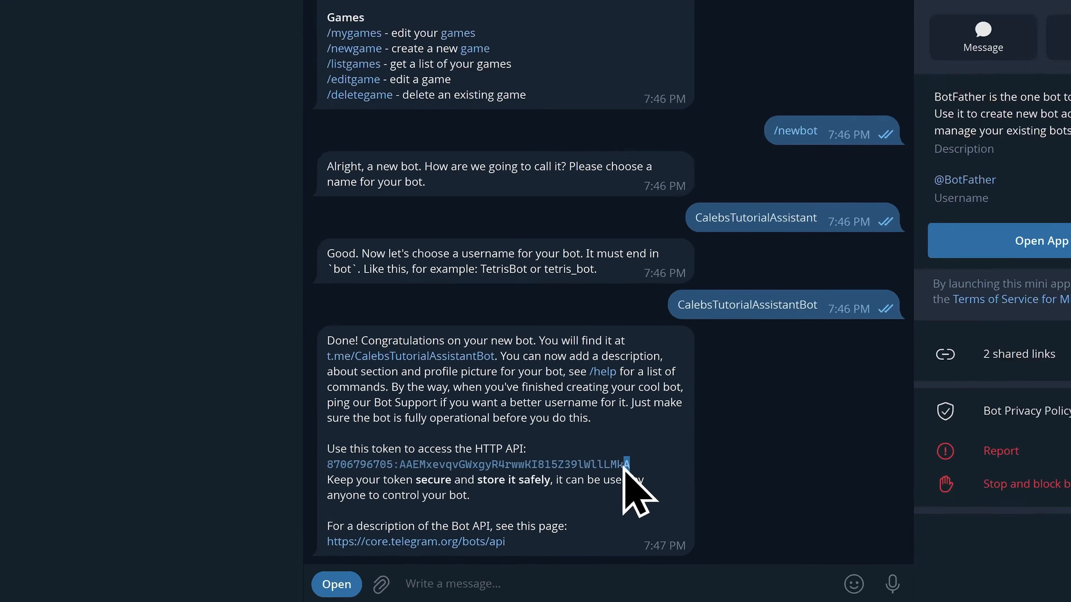
Step: Copy the new bot's API token from BotFather's reply and send it to the assistant in the OpenClaw dashboard chat
drag(644, 492, 401, 495)
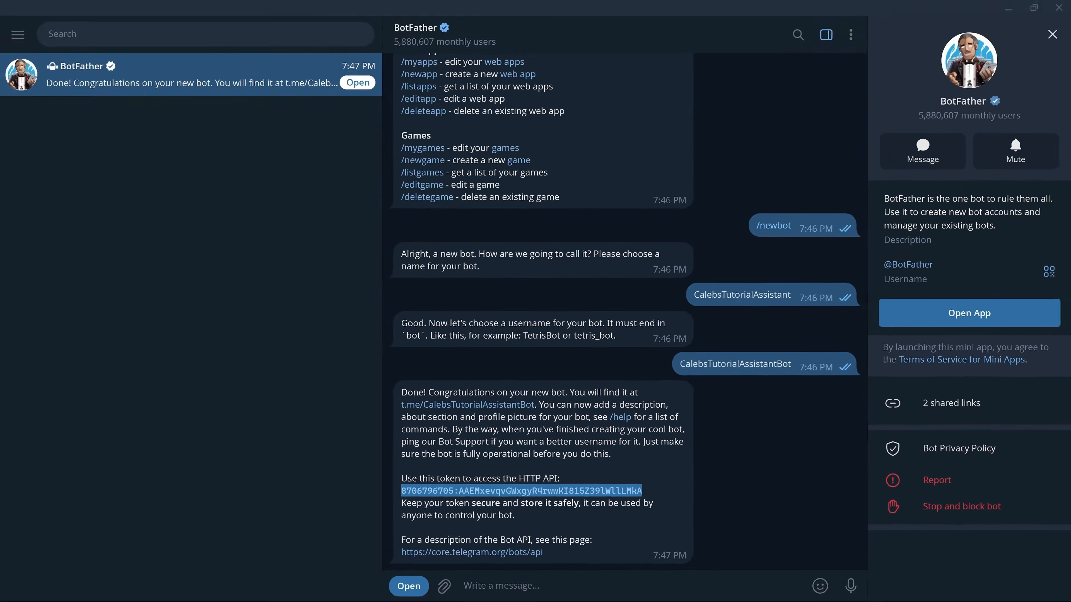
key(alt+Tab)
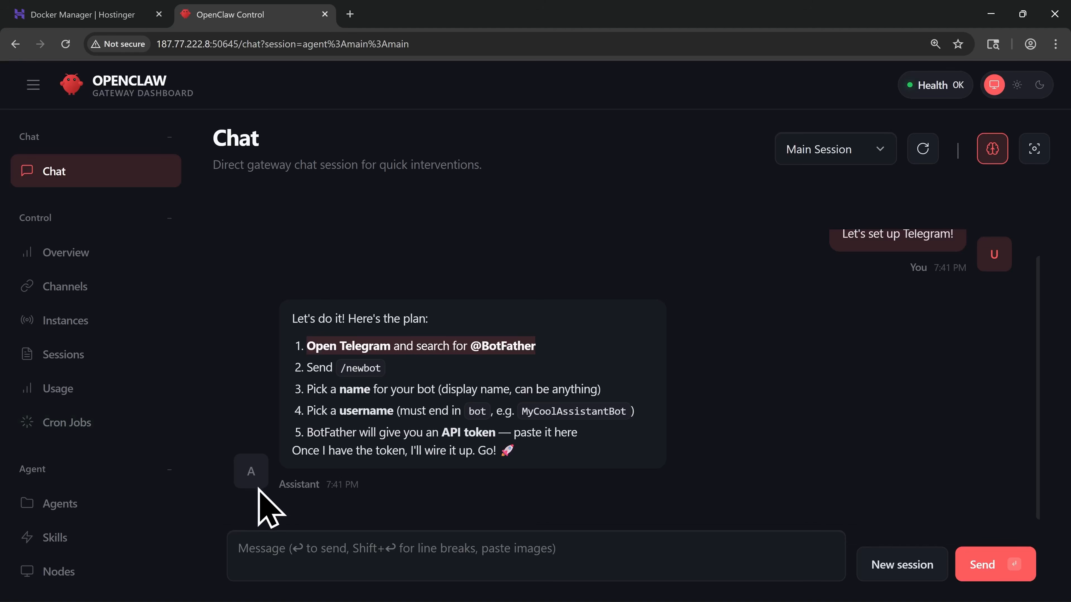
click(282, 547)
key(ctrl+v)
key(Return)
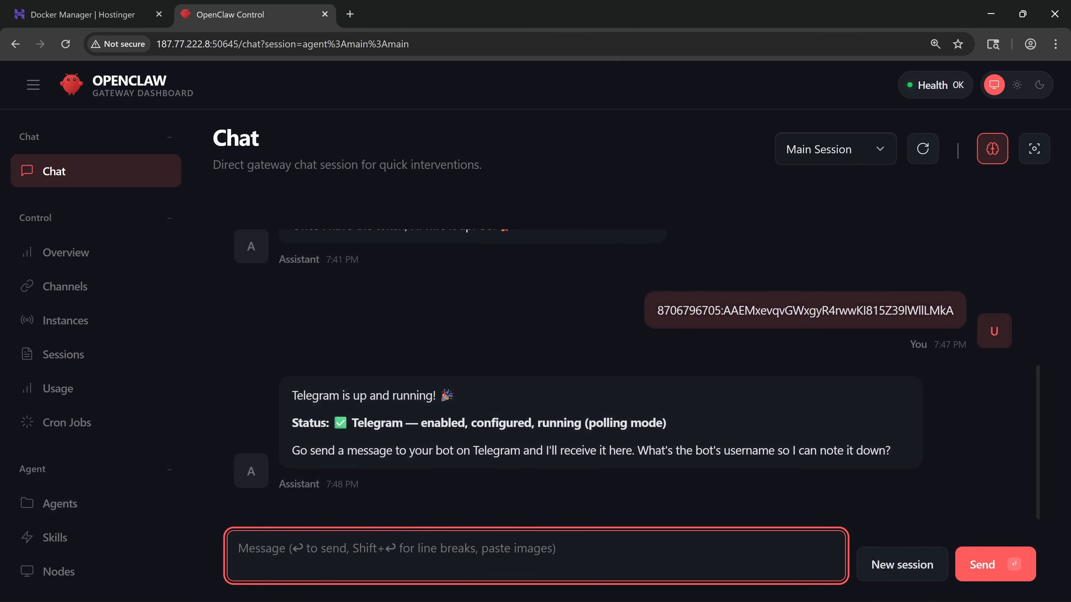
Step: Switch back to Telegram, open the new bot's chat through its t.me link, and start the bot
key(alt+Tab)
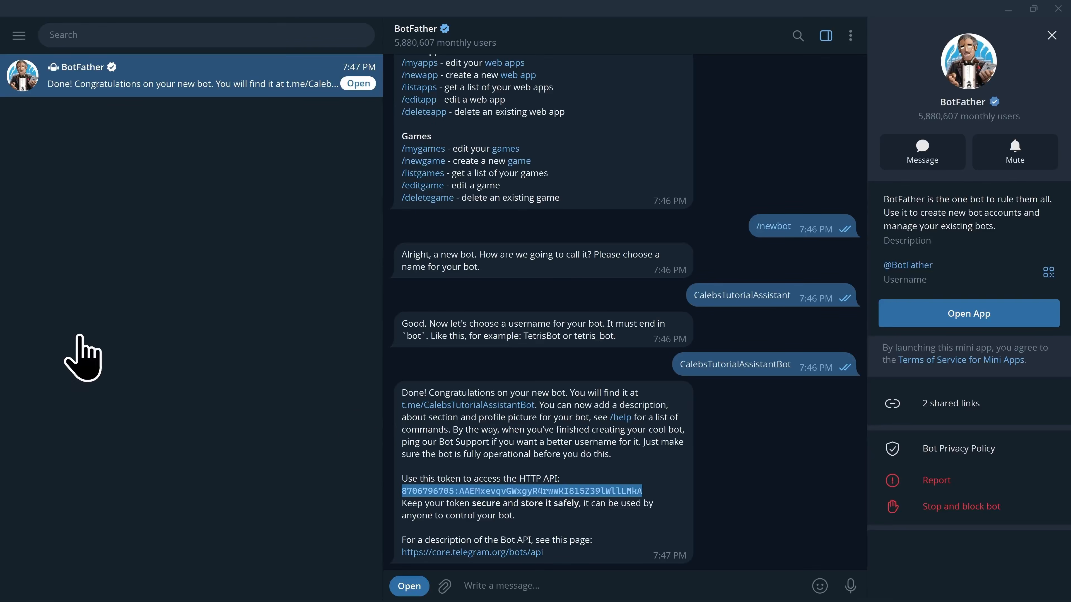
double_click(469, 413)
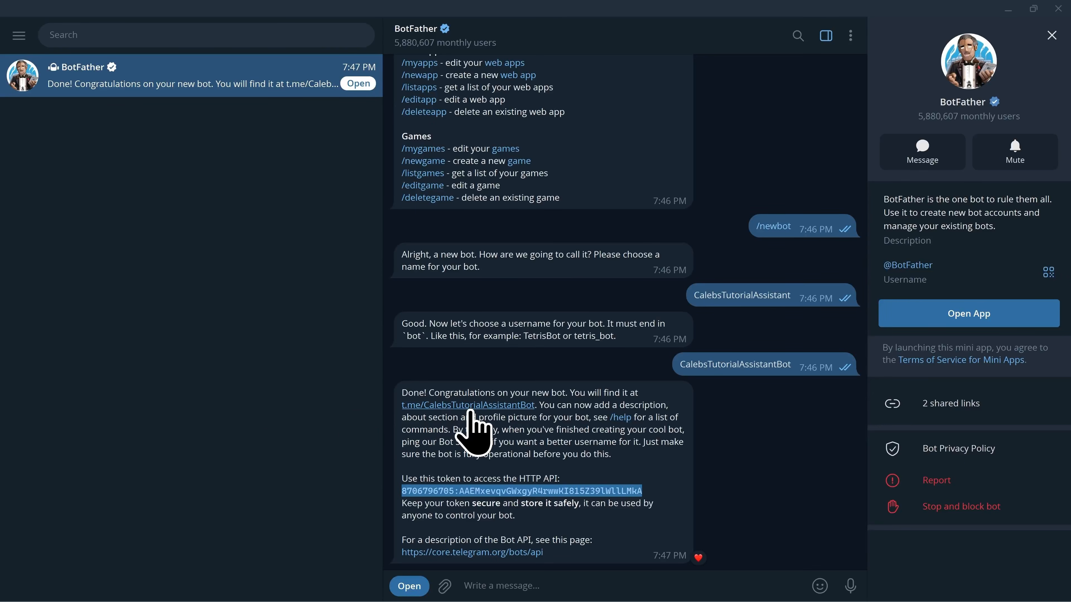
click(470, 407)
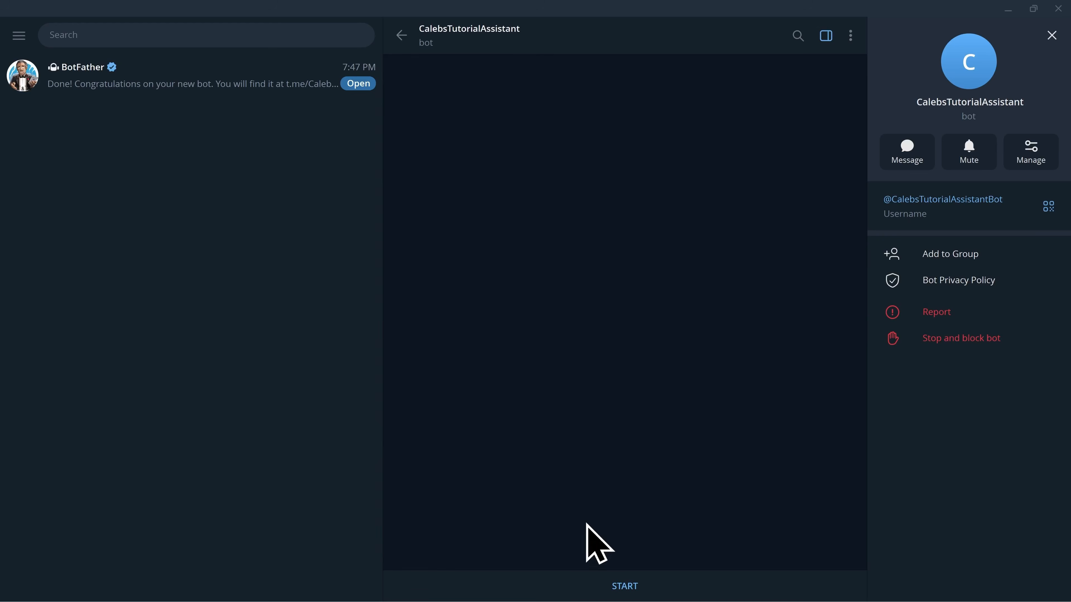
click(630, 584)
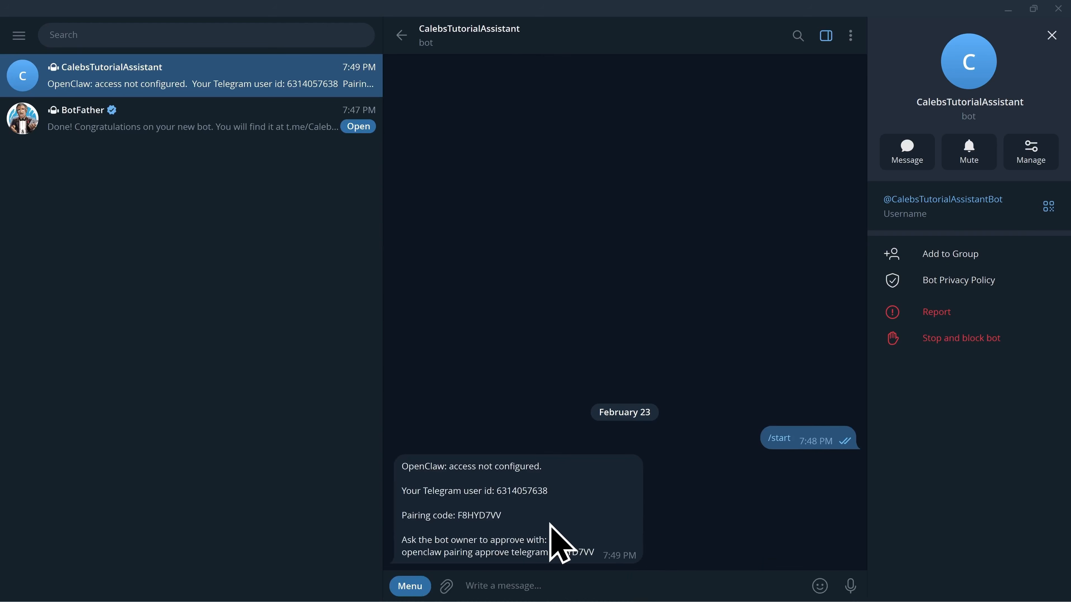
Step: Copy the Telegram user ID and pairing code from the bot's reply and send them to the assistant in the OpenClaw dashboard chat
drag(502, 515, 402, 490)
key(ctrl+c)
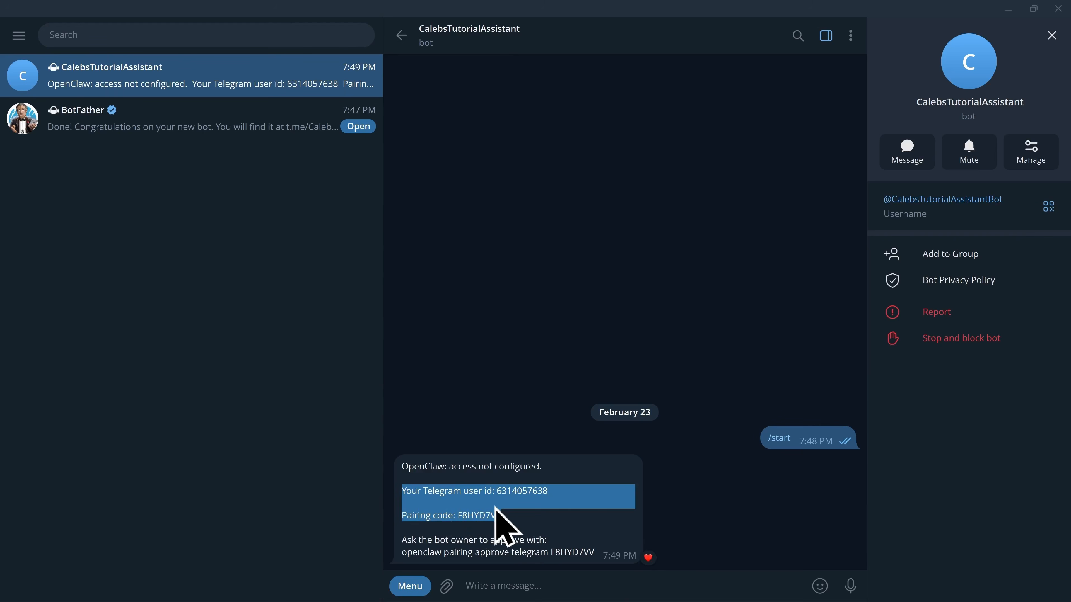
key(alt+Tab)
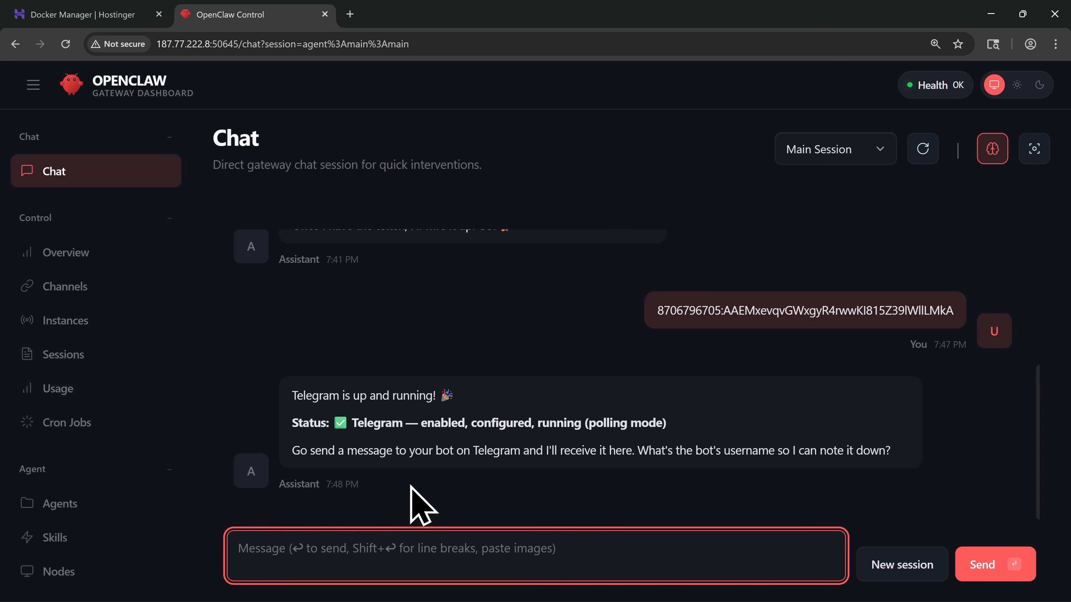
key(ctrl+v)
key(Return)
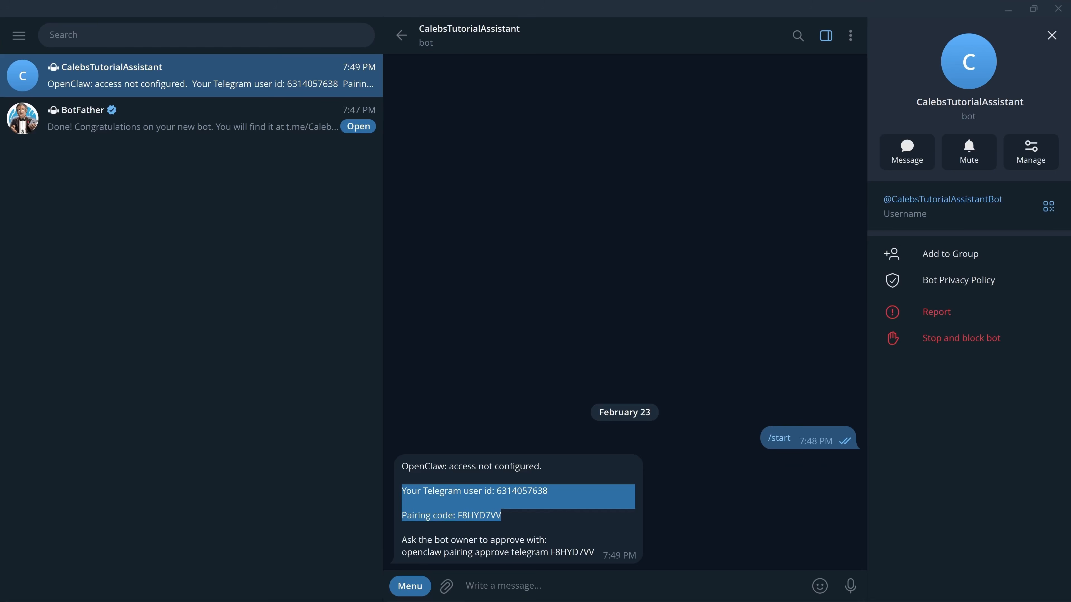
Step: Back in Telegram, send the bot "Is this thing working?" and ask it "What skills can I install?"
click(518, 584)
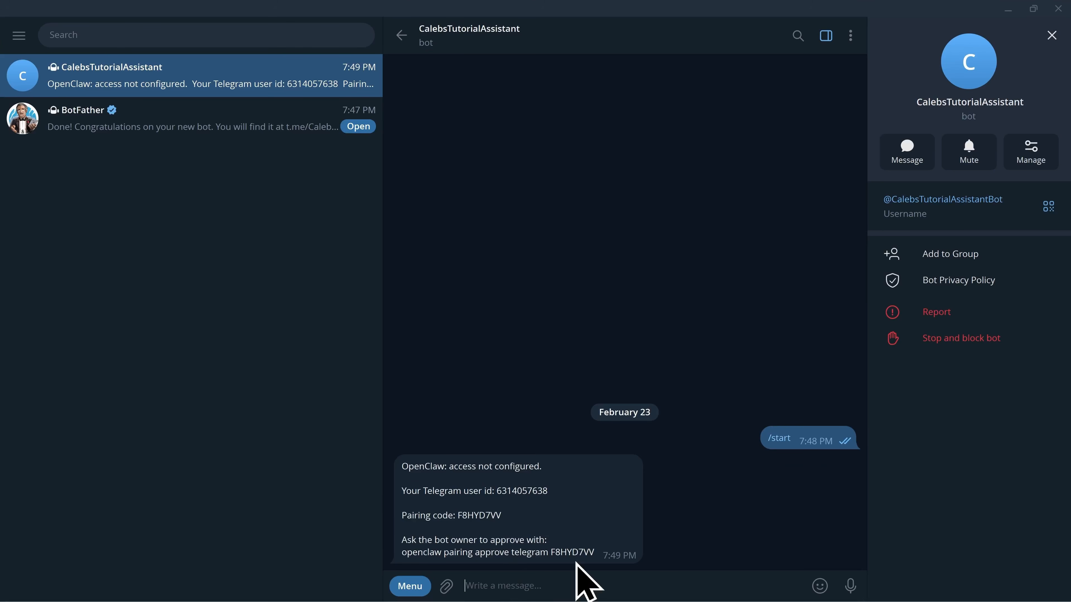
text(I)
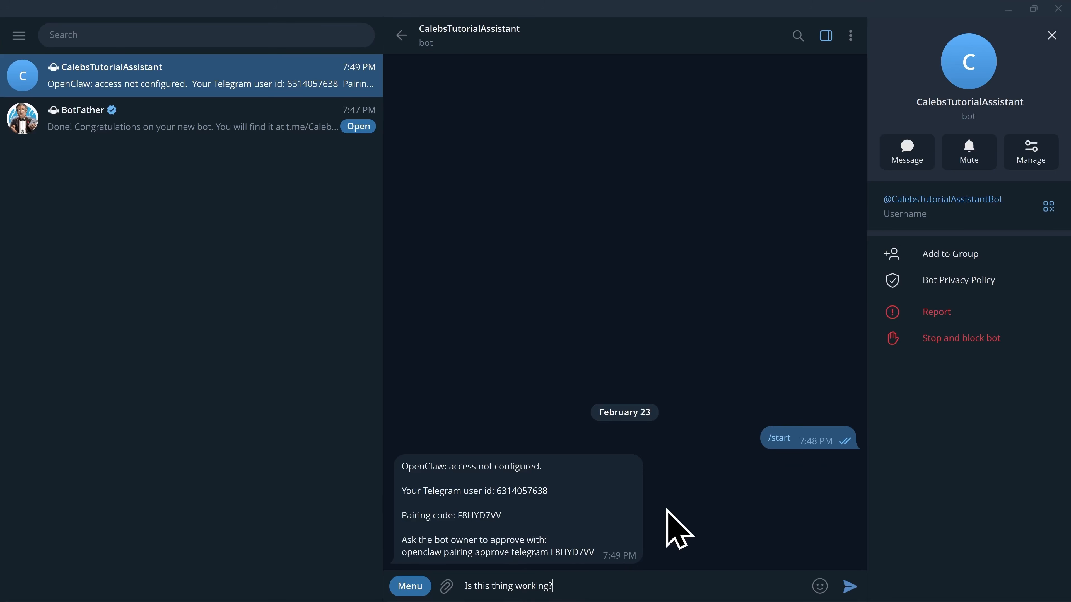
key(Return)
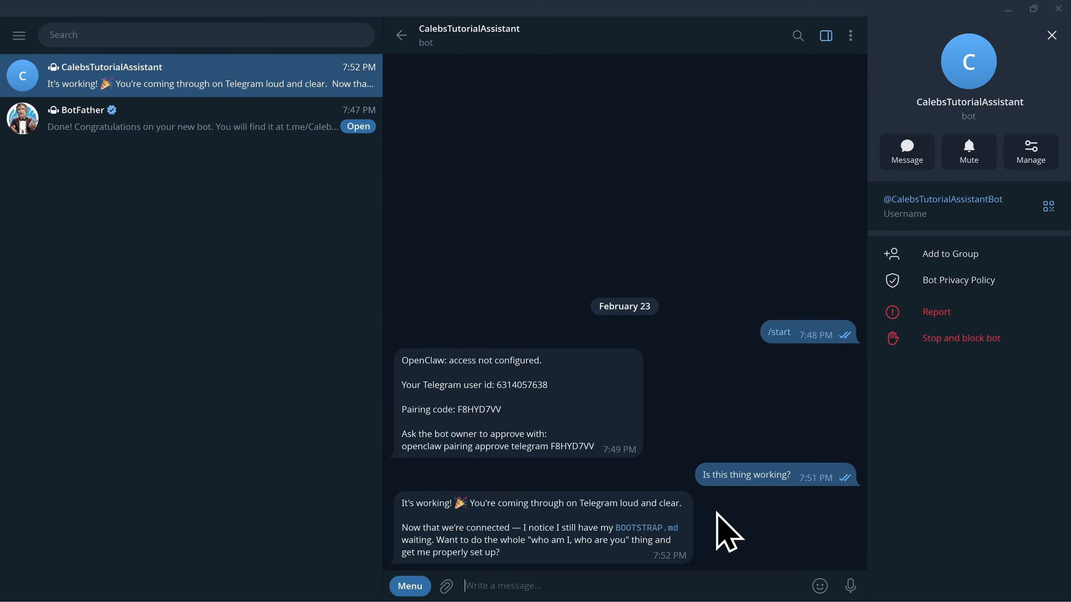
text(What skills can I install?)
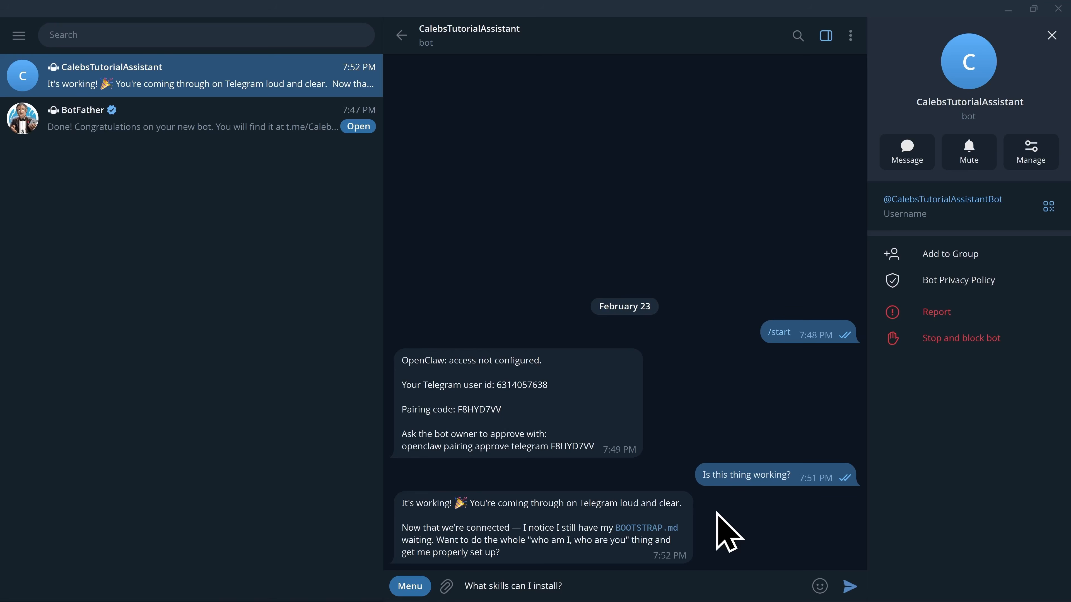
key(Return)
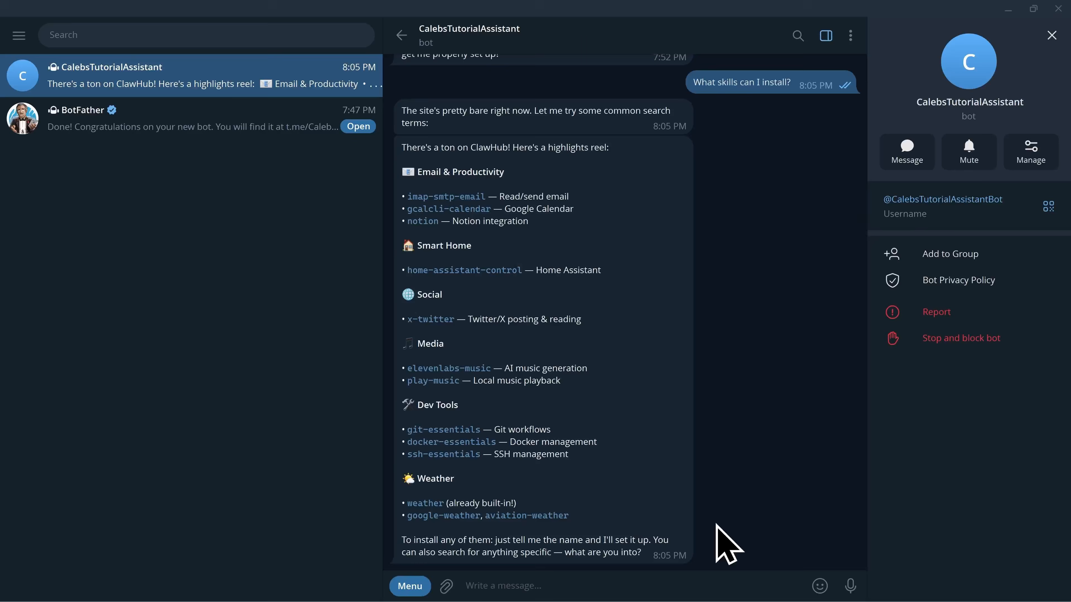
Step: Send the bot "Can you help me install the GOG skill and set up Google Workspace access?"
text(Can you help me install the GOG skill and set up Google Workspace access?)
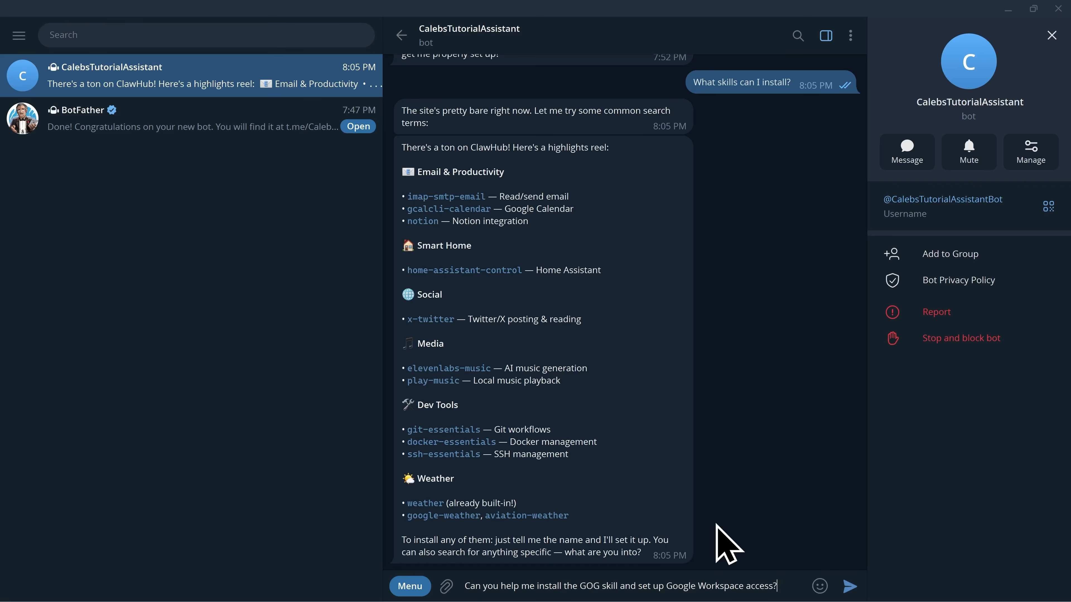
key(Return)
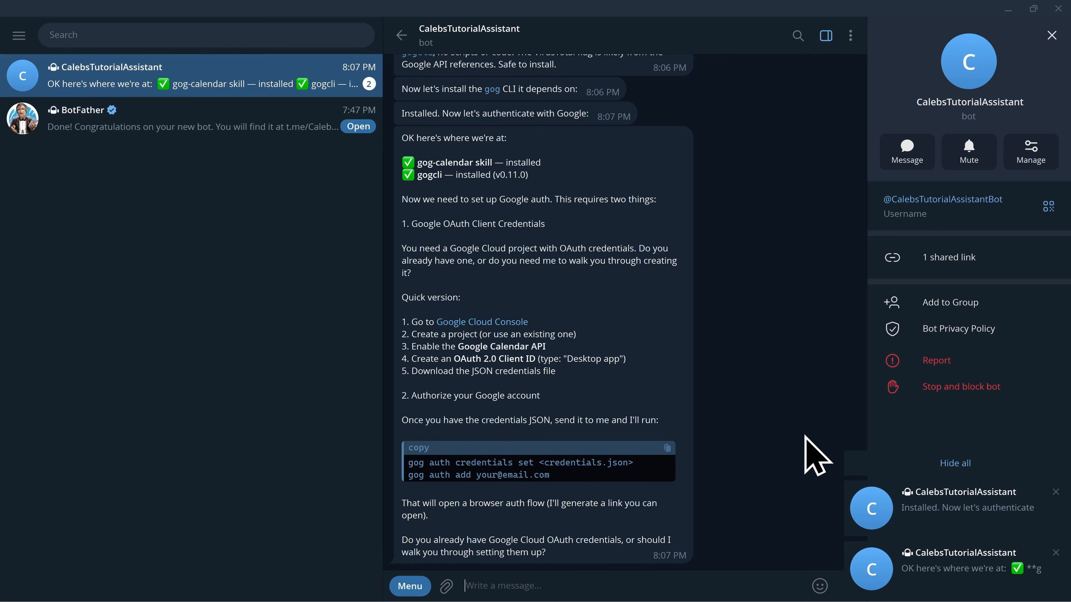
double_click(687, 483)
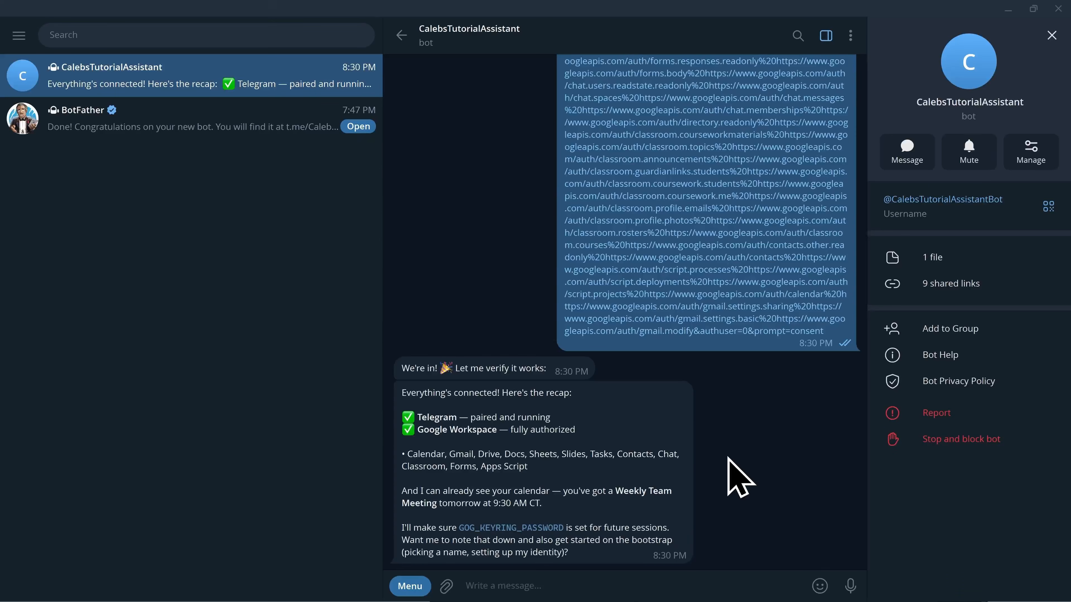
Step: Ask the bot for a daily brief at 9:00 AM central time covering Google Calendar, important Gmail and top priorities, and request a test run now
text(Help me create a daily brief job. Every morning at)
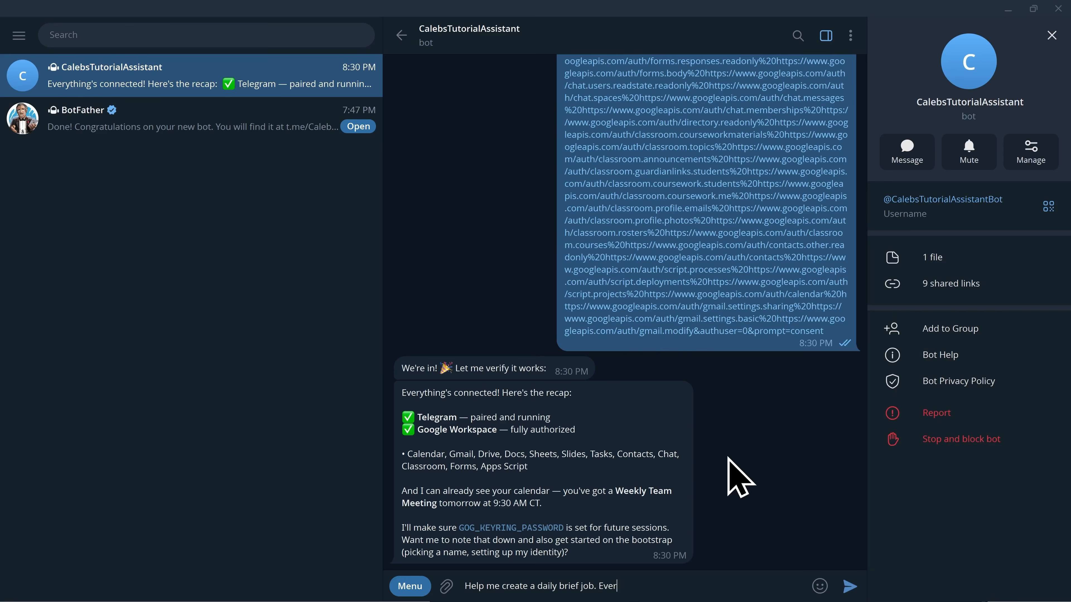
text( 9:00 AM central time)
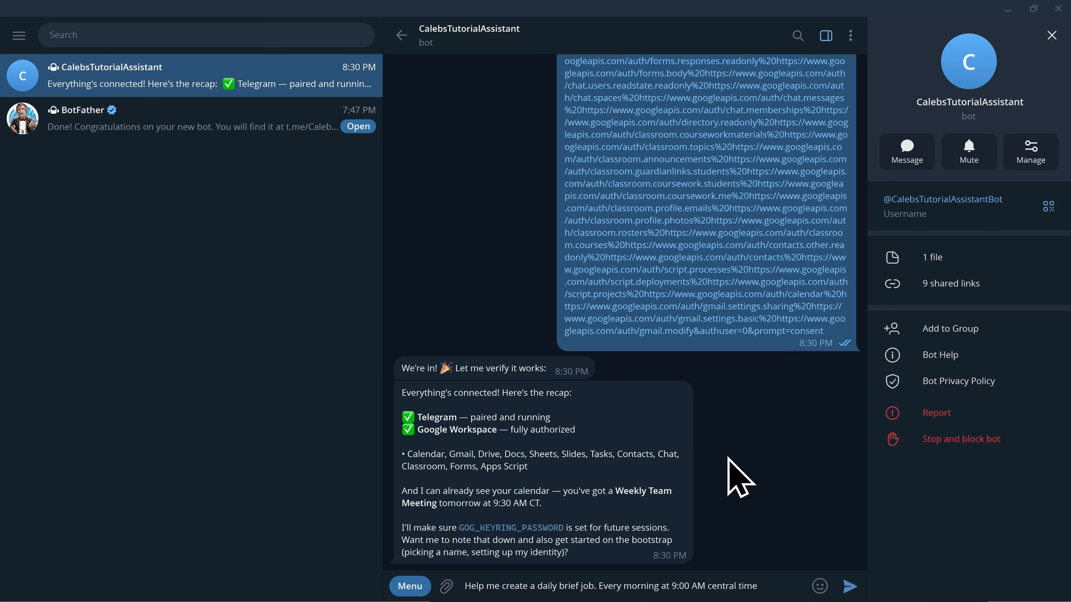
text(, check my Google Calendar for the day)
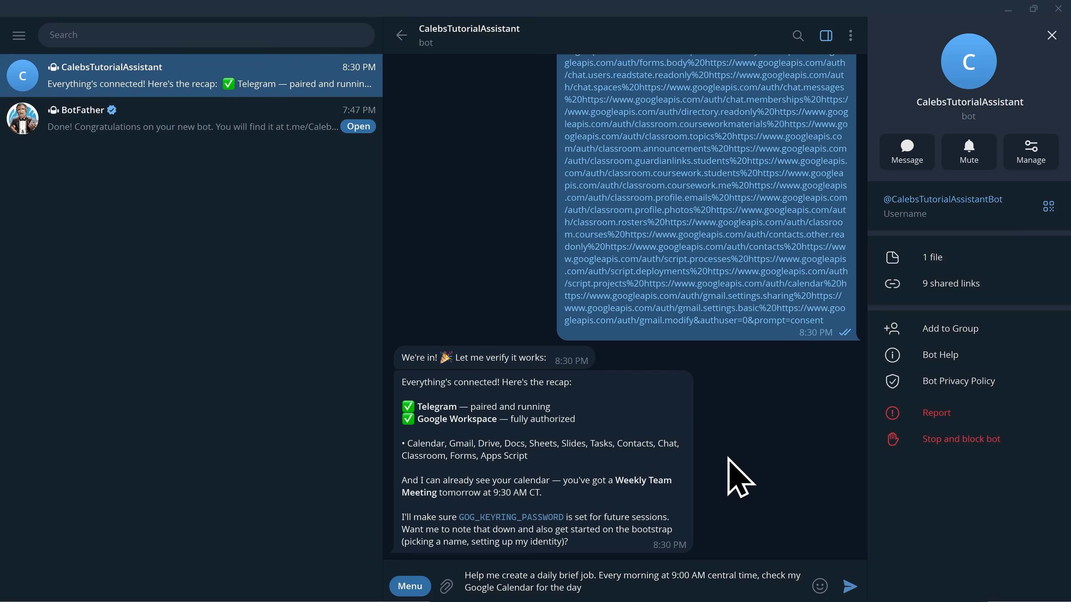
text(, scan Gmail for anything important,)
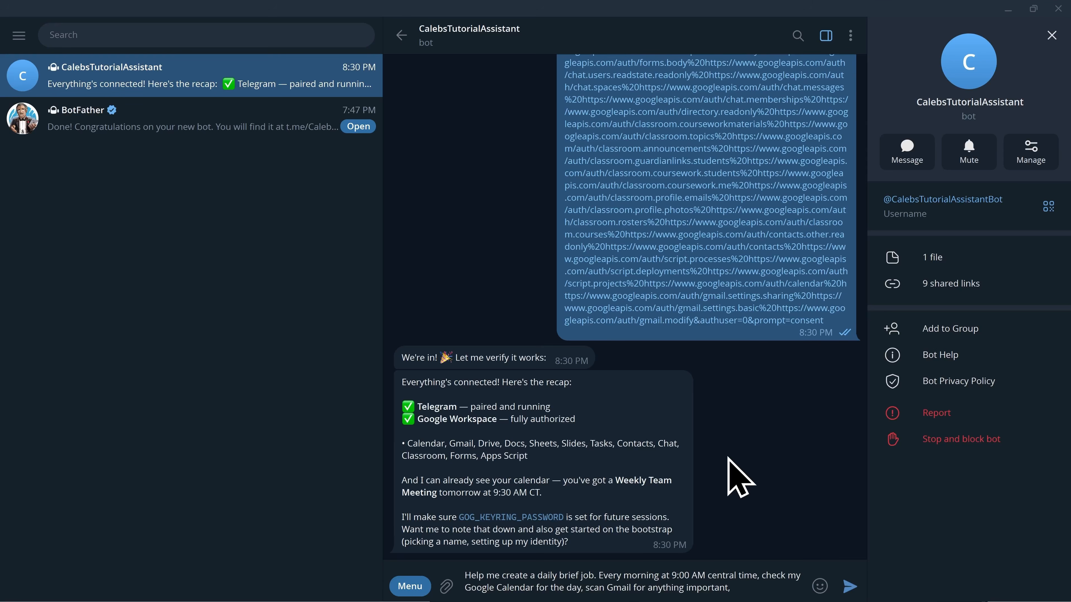
text( then send me a short summary here in Telegra)
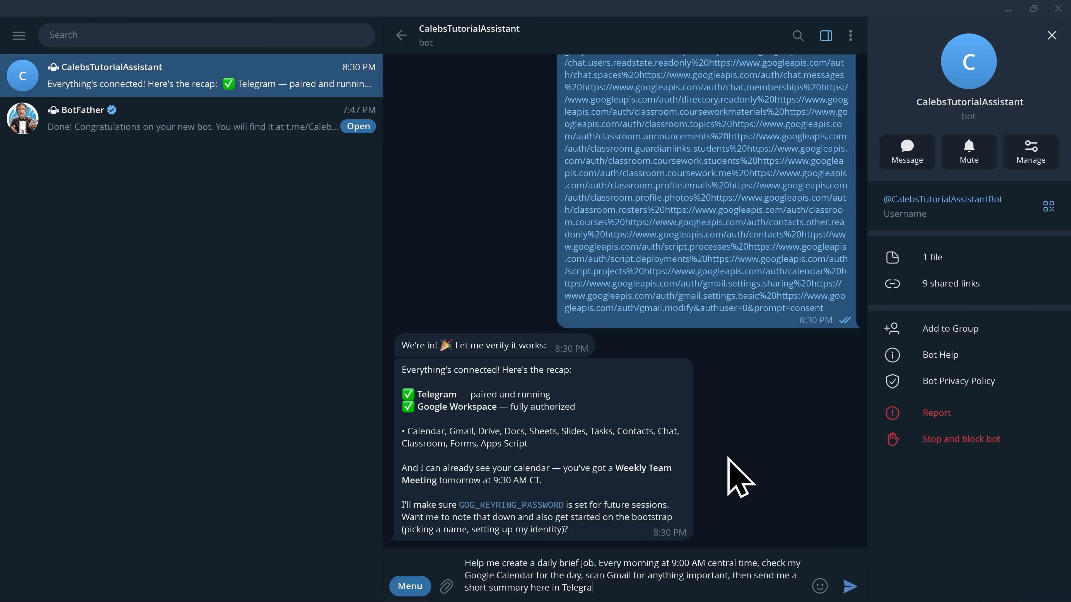
text(m with my top priorities.)
key(Return)
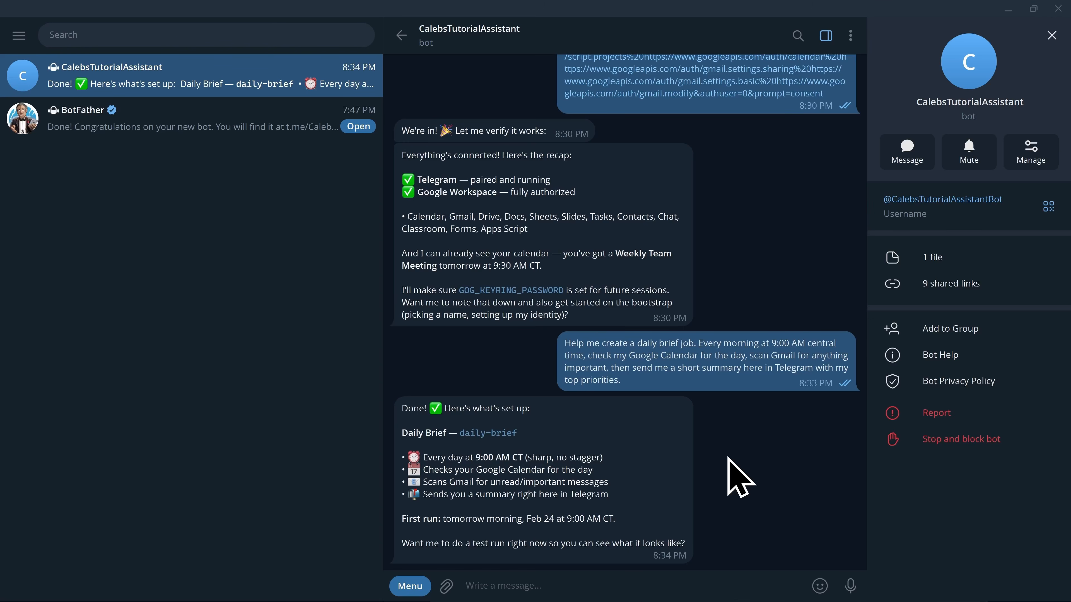
text(Perform a test run now.)
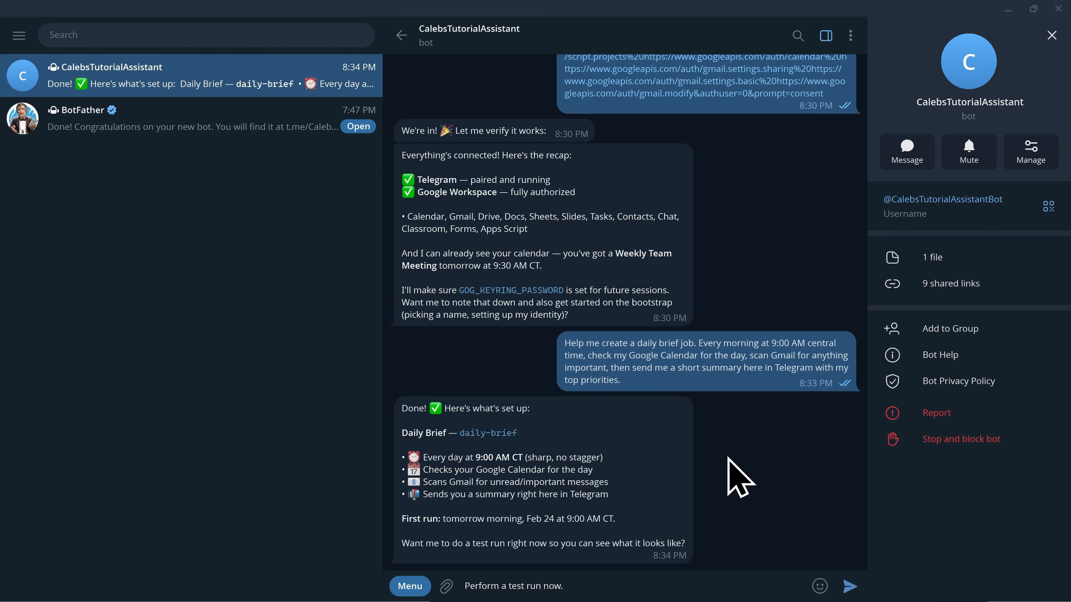
key(Return)
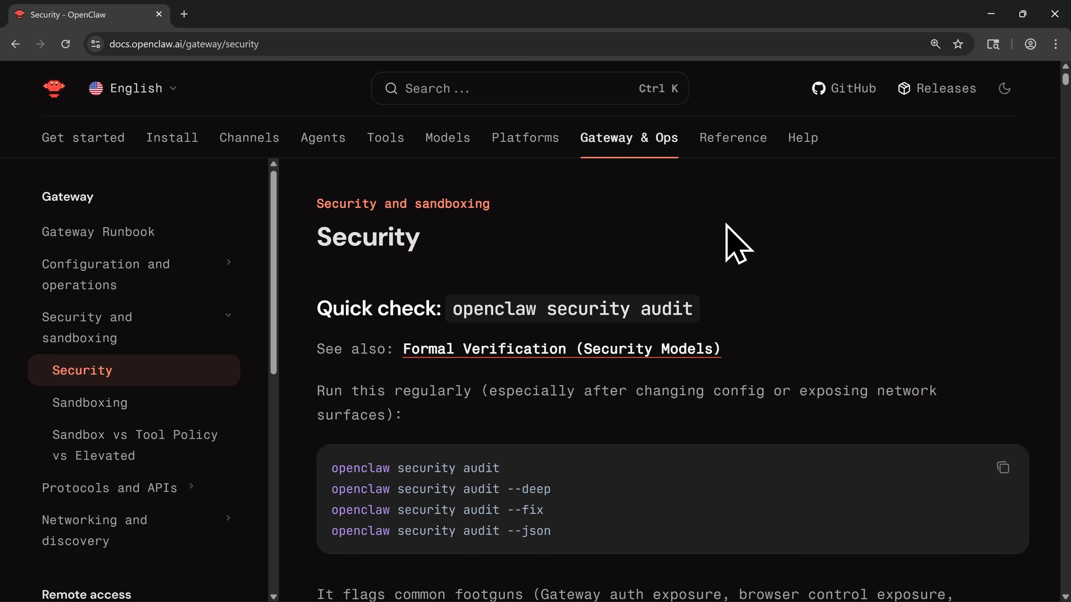
Step: Copy the OpenClaw security page address and send it to the bot in Telegram, asking it to implement the recommended settings and verify the configuration
click(232, 45)
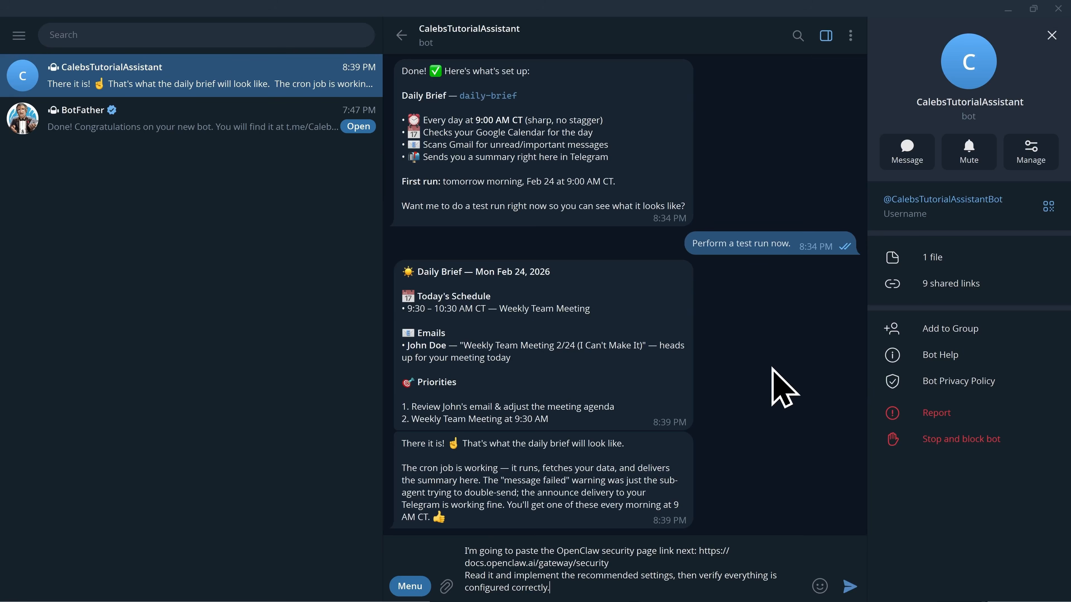
key(Return)
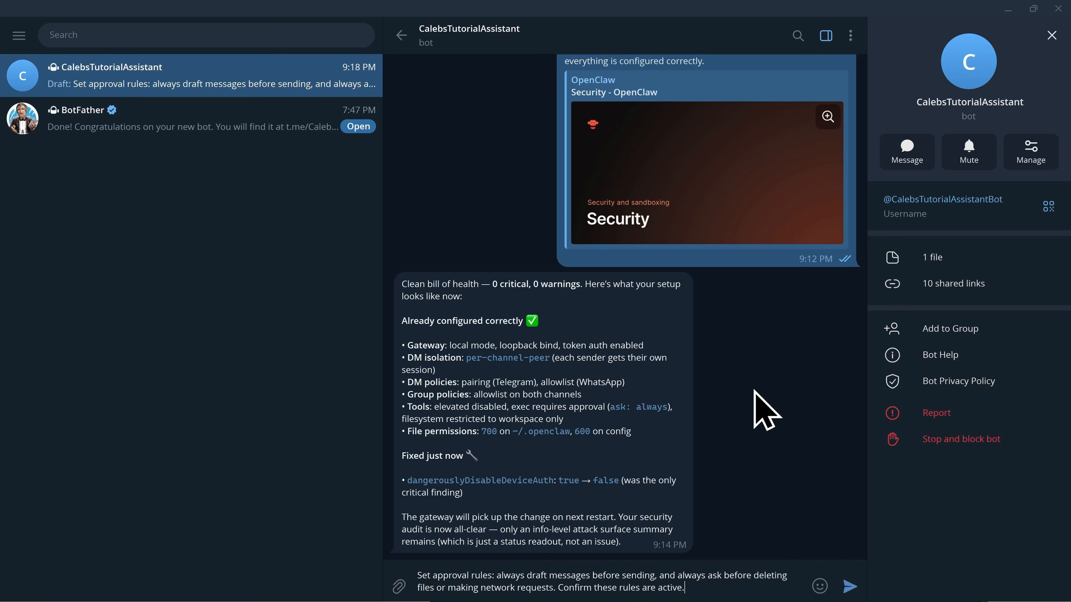
Step: Tell the bot to draft messages before sending, ask before deleting files or making network requests, and set retry and runtime limits for jobs
key(Return)
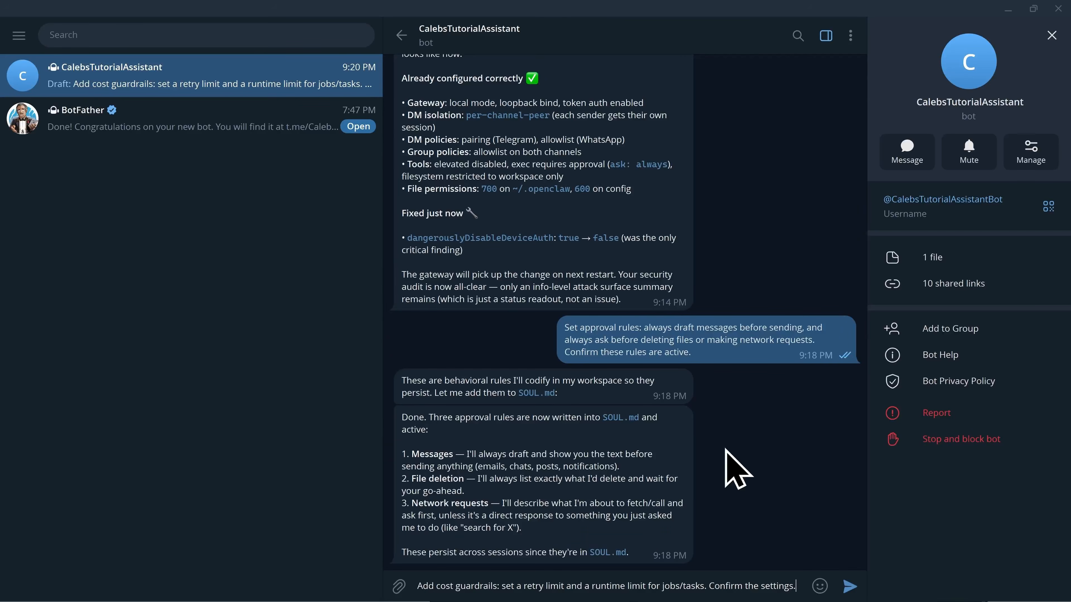
key(Return)
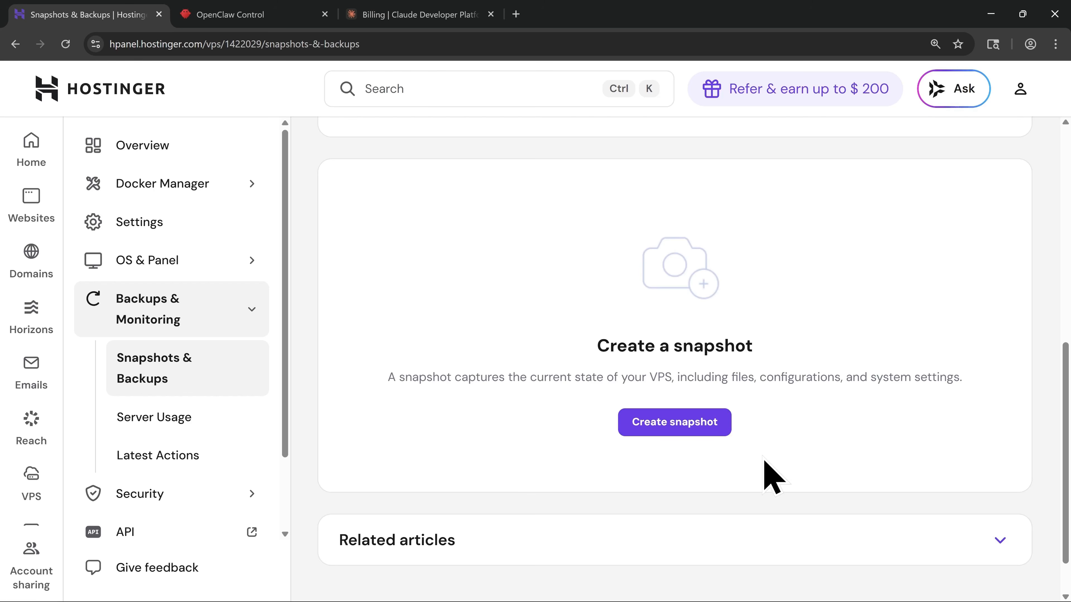
Step: Create a snapshot of the VPS's current state in Hostinger
click(674, 423)
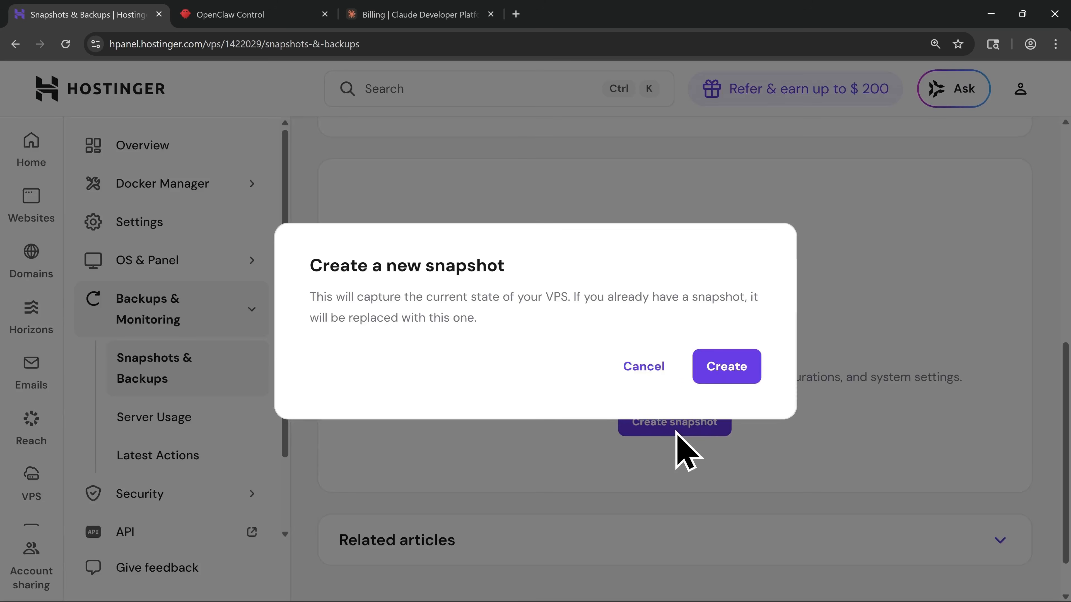
click(727, 380)
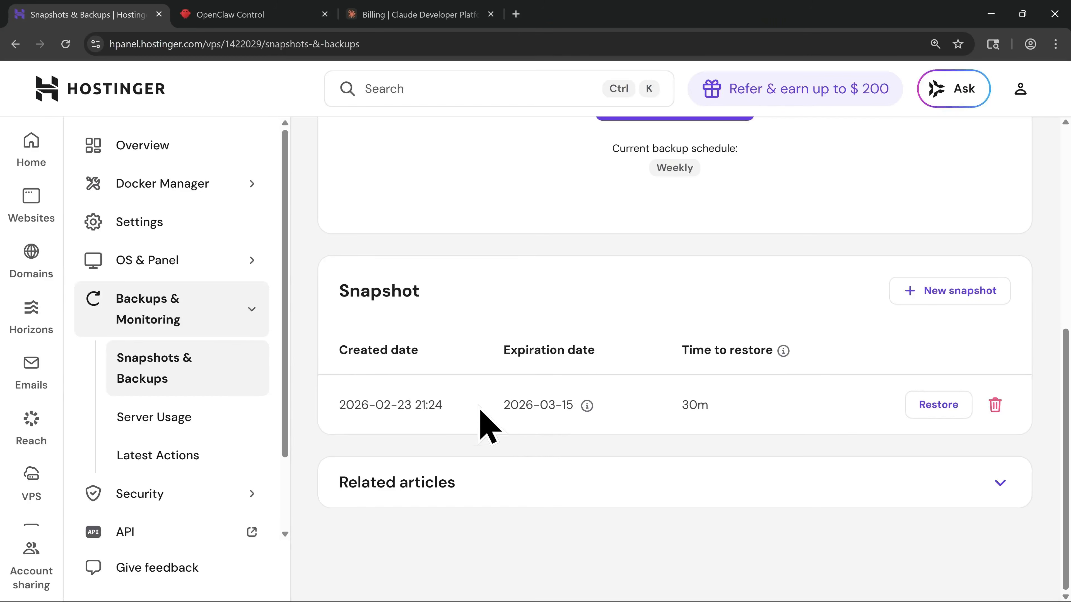
Step: Open the VPS's Docker Manager projects to view the openclaw-zilm project
click(185, 186)
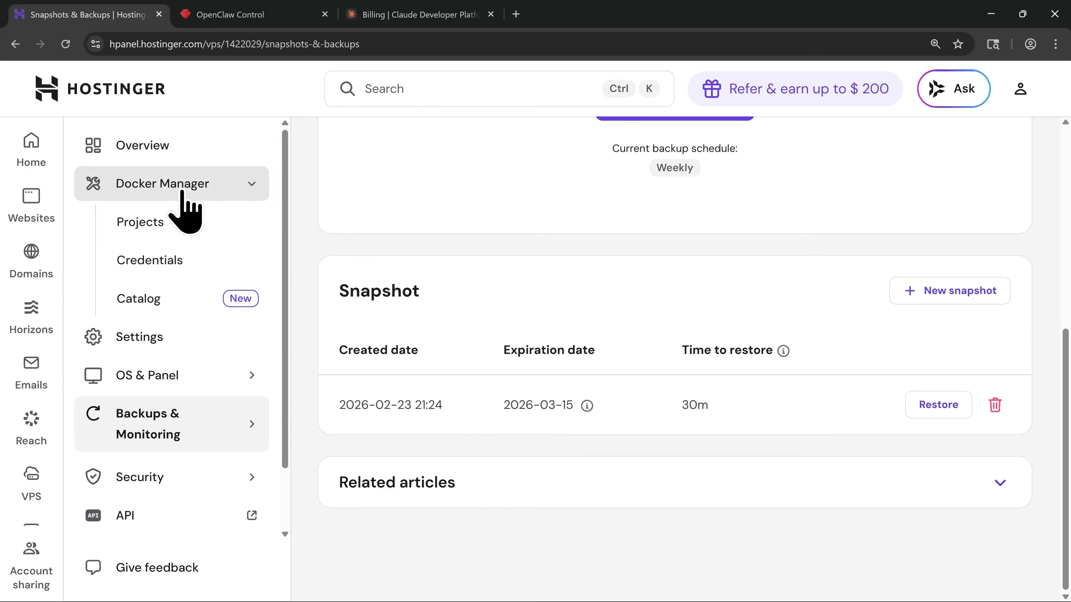
click(168, 234)
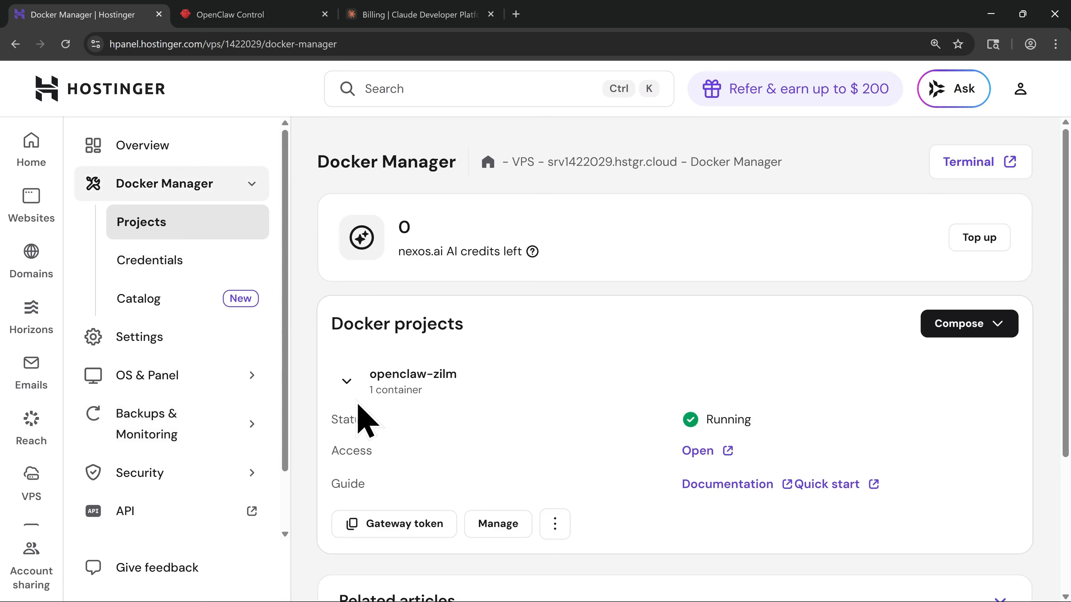
drag(284, 337, 284, 391)
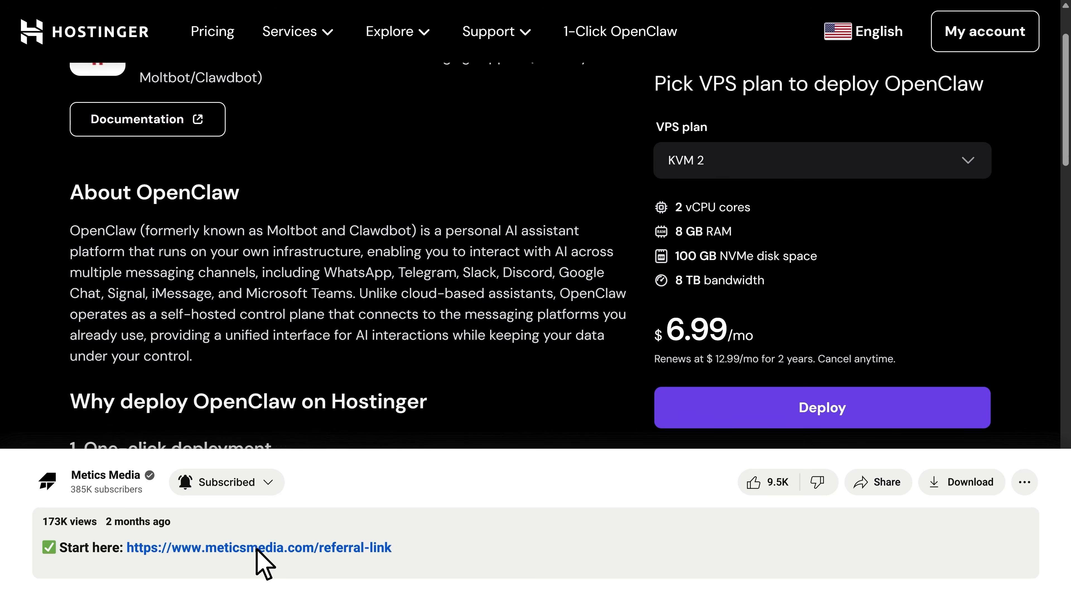
scroll(255, 549, up, 2)
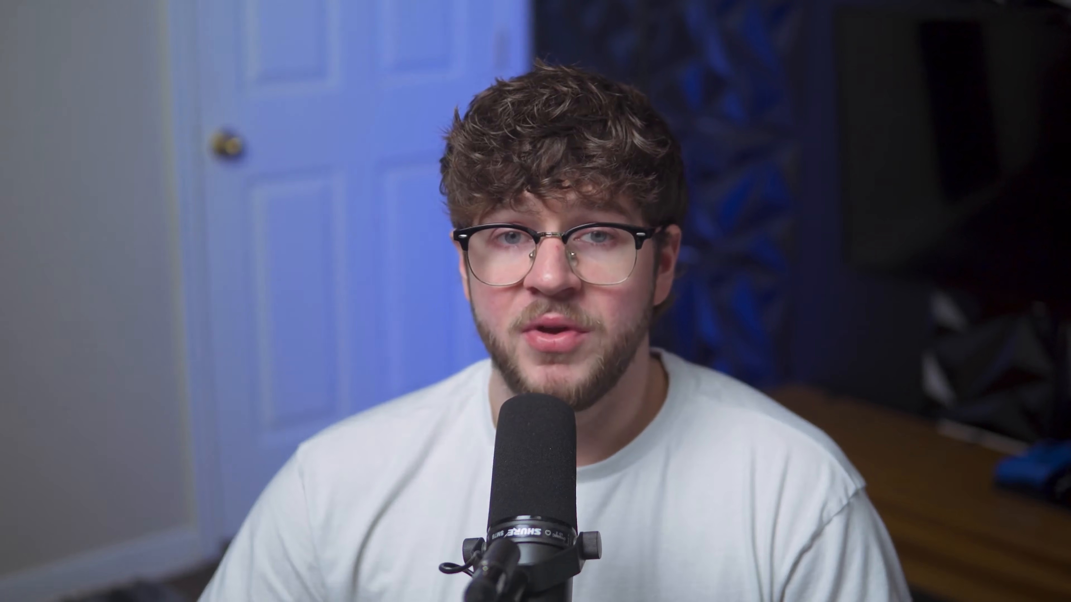